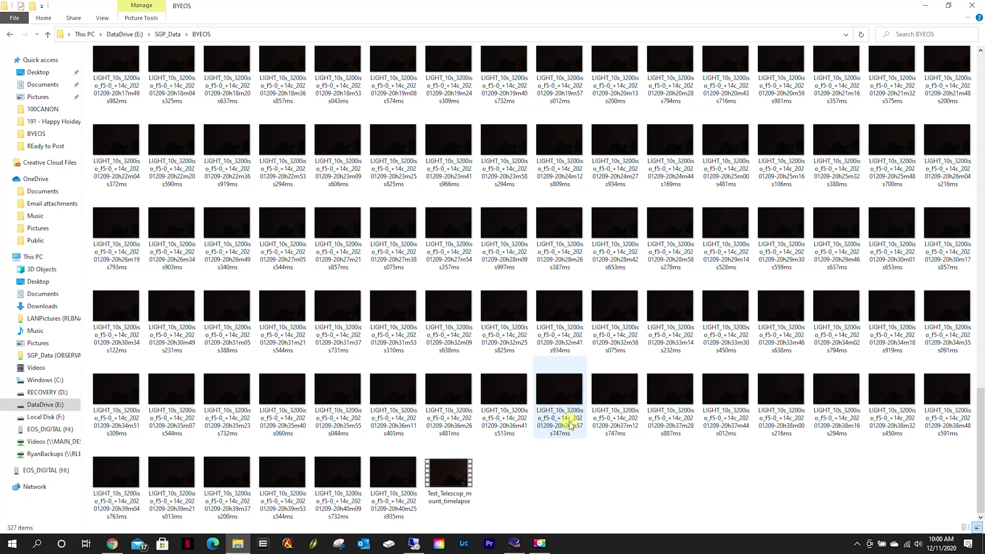
Step: View the capture details of a LIGHT exposure thumbnail in E:\SGP_Data\BYEOS
mouse_move(570, 426)
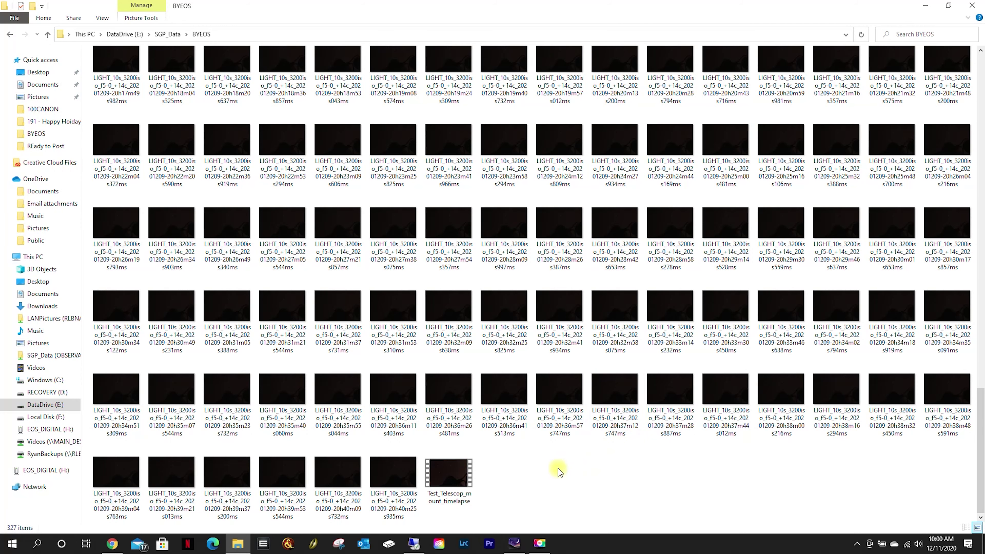
double_click(458, 400)
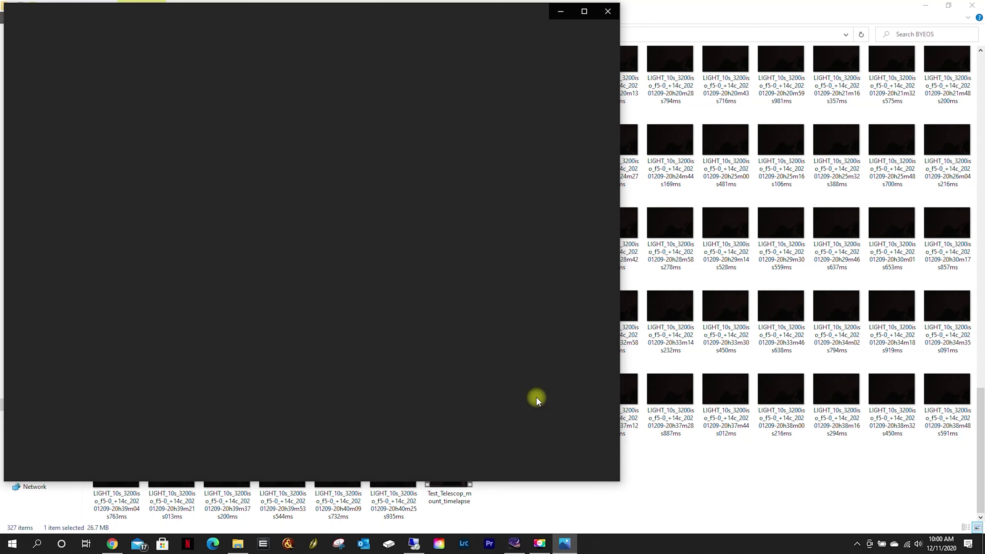
left_click(583, 11)
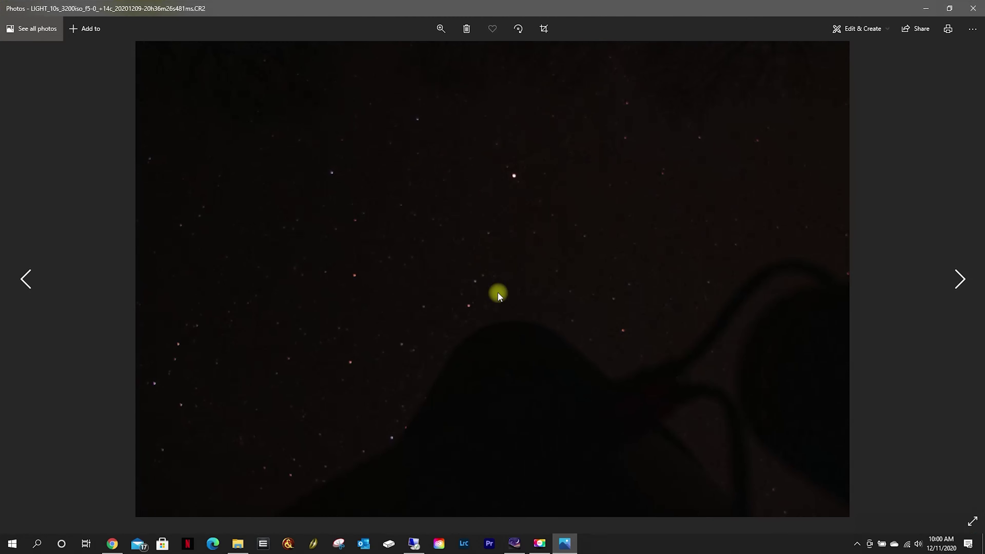
left_click(441, 28)
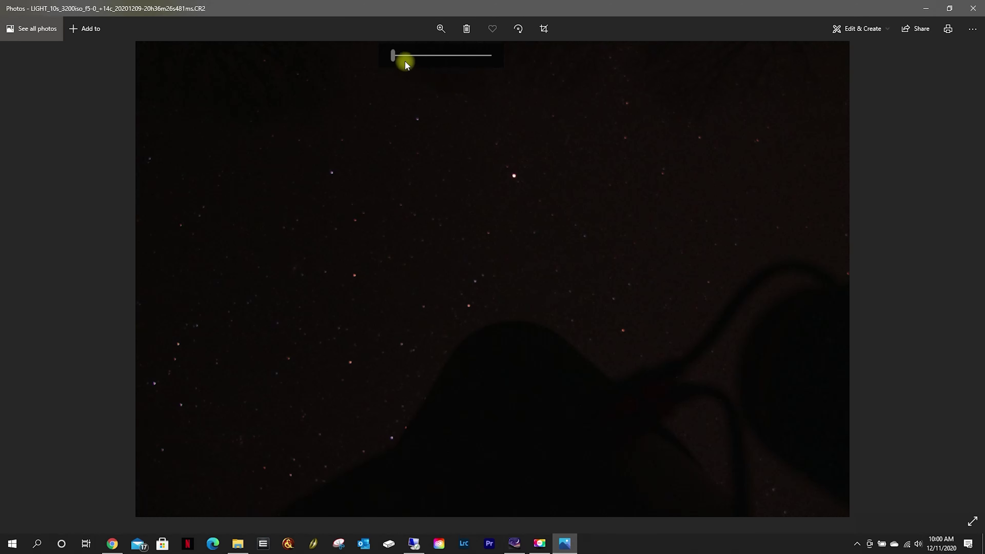
left_click_drag(392, 54, 423, 54)
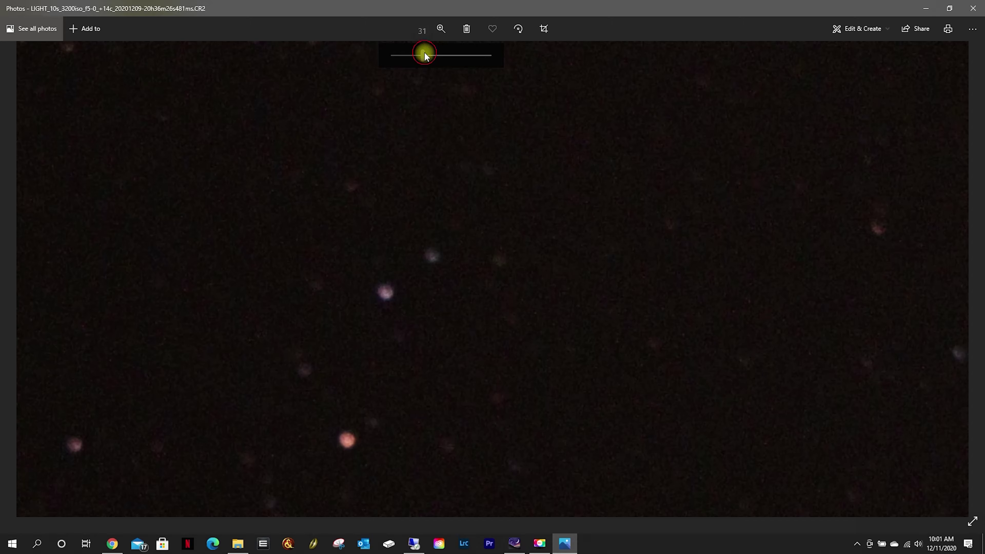
left_click_drag(423, 54, 381, 57)
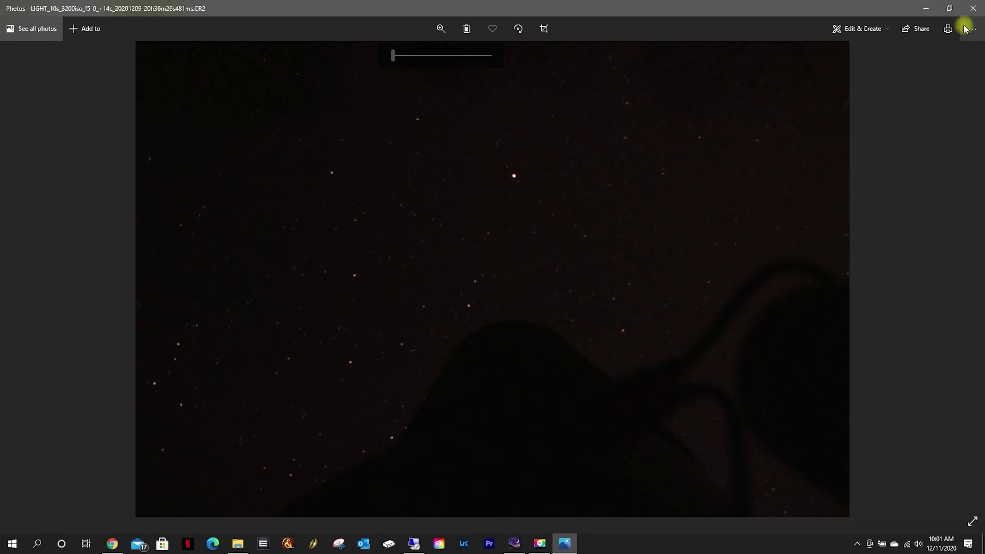
left_click(973, 11)
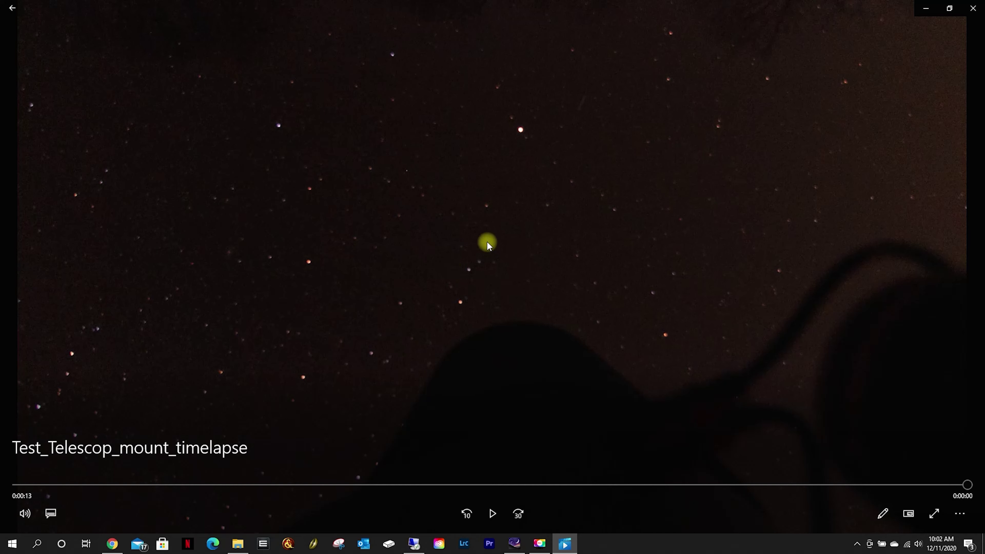
Step: Overlay the ZWO ASI1600MM frame for the EdgeHD 11" with .7 reducer around HIP 26513
left_click(515, 544)
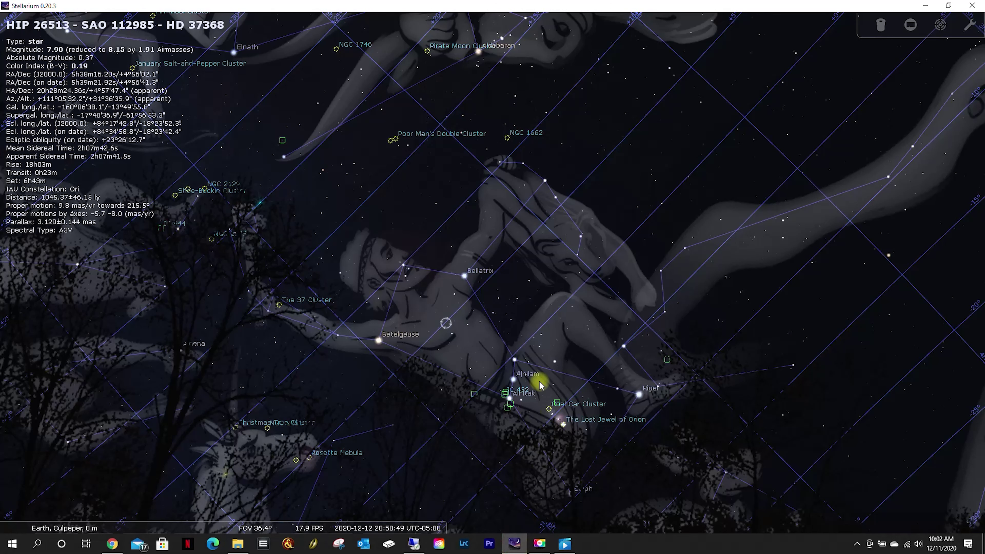
left_click(910, 25)
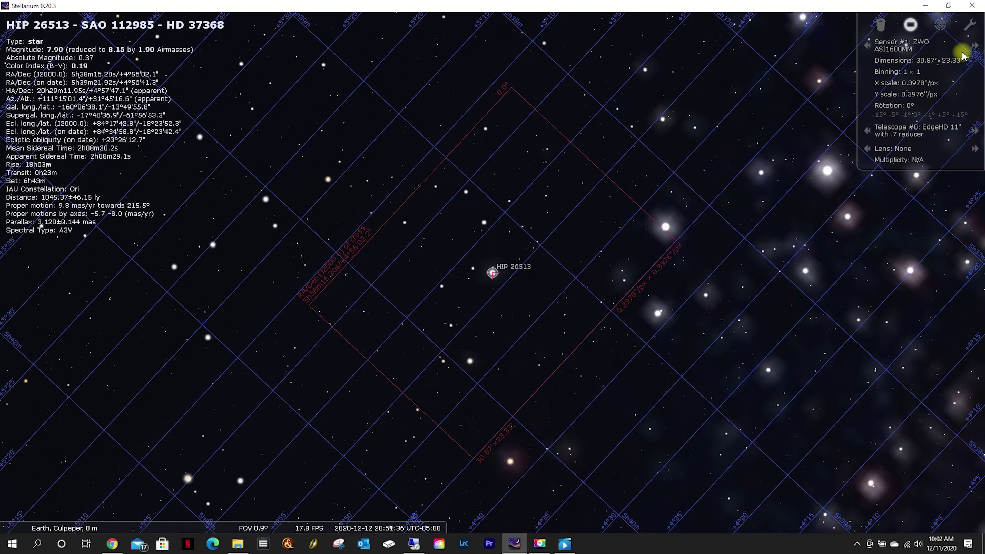
Step: Cycle the sensor frame past ZWO ASI094MC and Orion Starshoot to the T6i
left_click(975, 43)
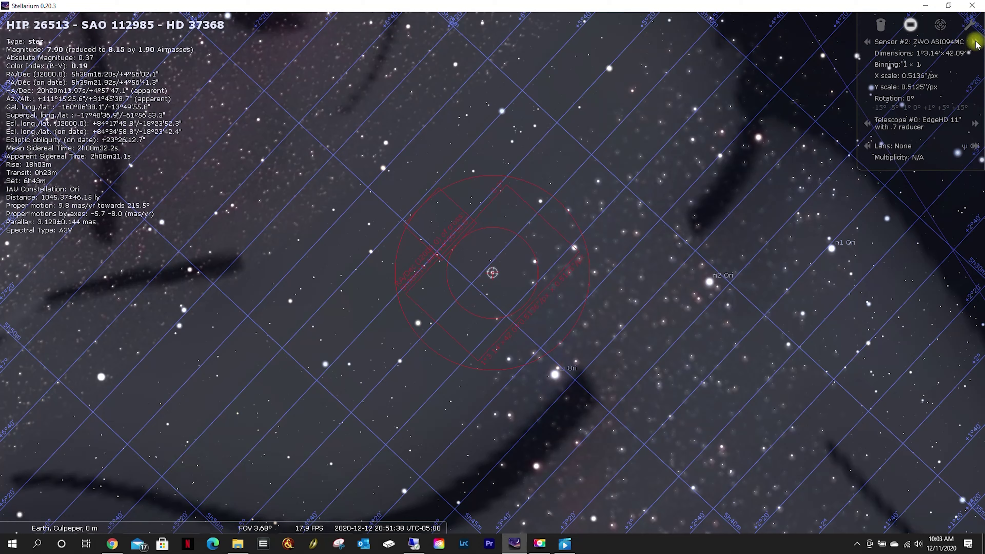
left_click(975, 44)
left_click(974, 43)
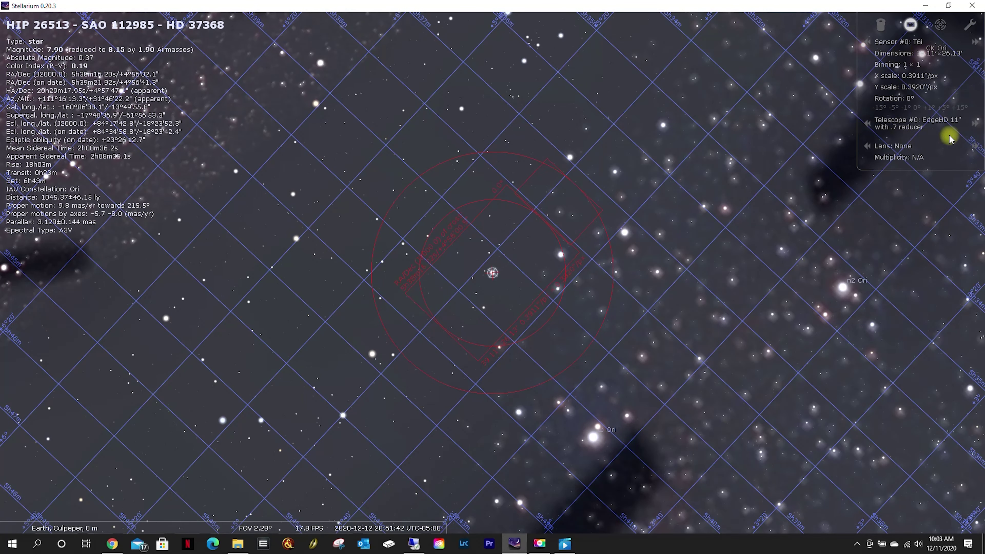
Step: Cycle the optics forward from Celestron Edge11 through the lenses to the 10mm F4.5
left_click(974, 124)
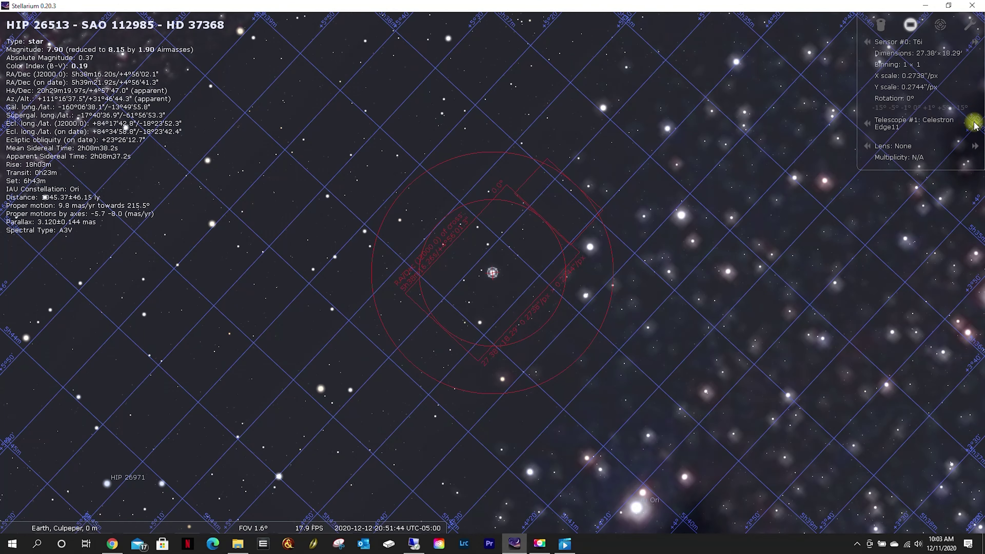
left_click(974, 124)
left_click(974, 123)
left_click(974, 124)
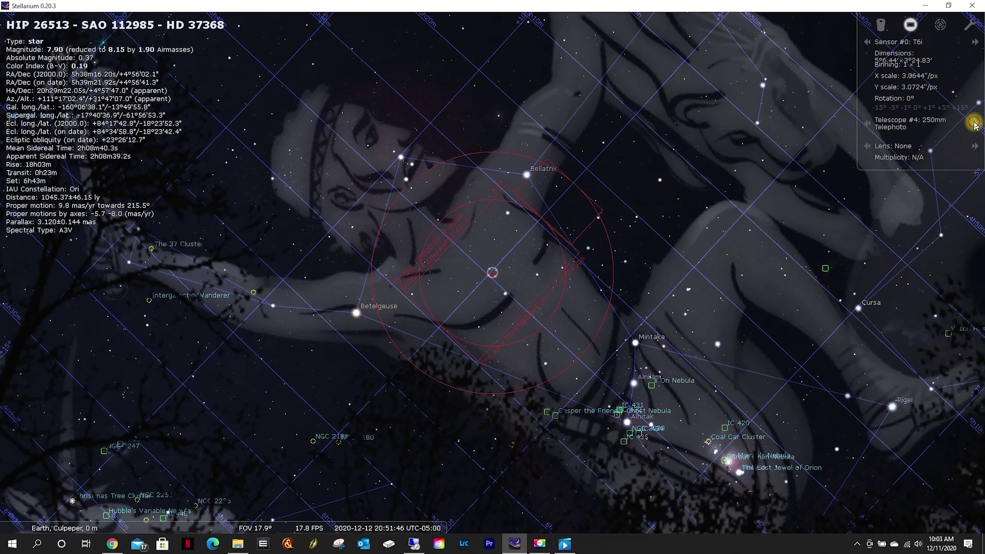
left_click(974, 123)
left_click(974, 123)
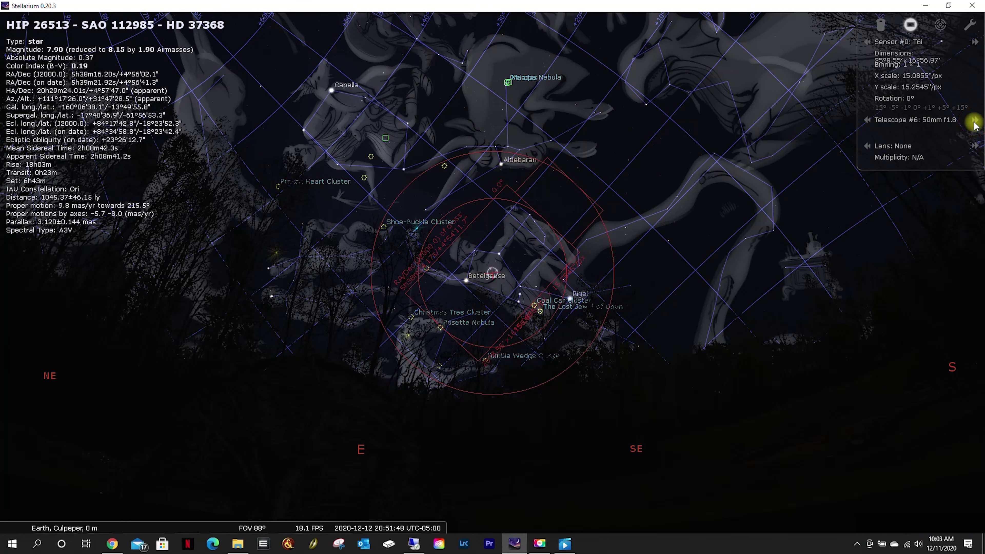
left_click(975, 124)
left_click(974, 123)
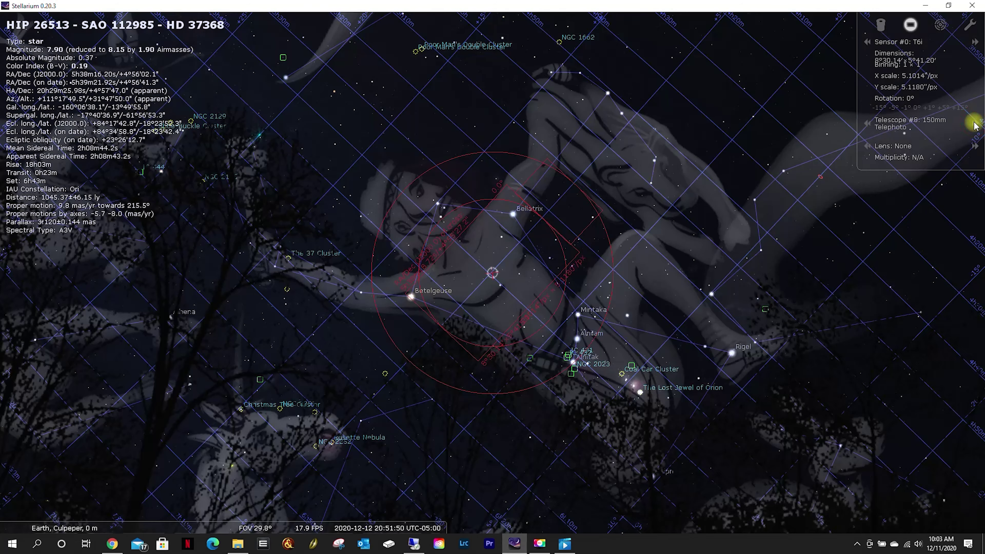
left_click(974, 124)
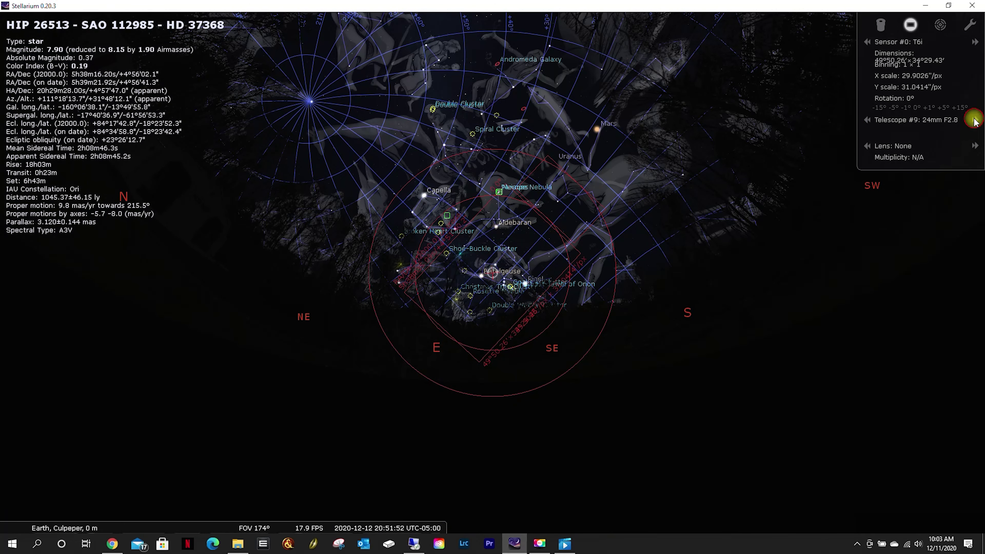
left_click(974, 122)
scroll(504, 238, "up", 5)
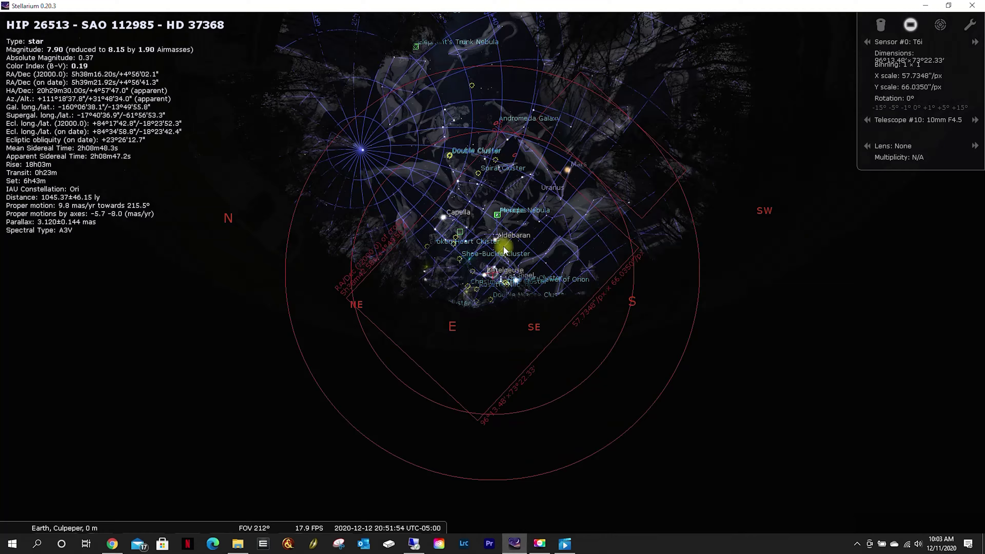
scroll(504, 248, "down", 2)
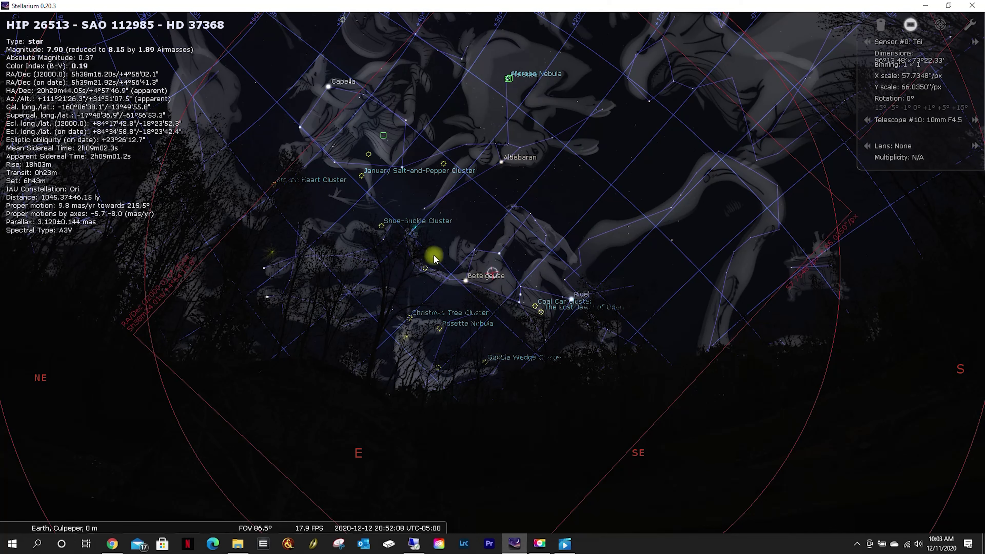
Step: Step back through the lenses to settle on the 18mm F1.8 wide Orion frame
left_click(868, 120)
left_click(868, 121)
left_click(867, 120)
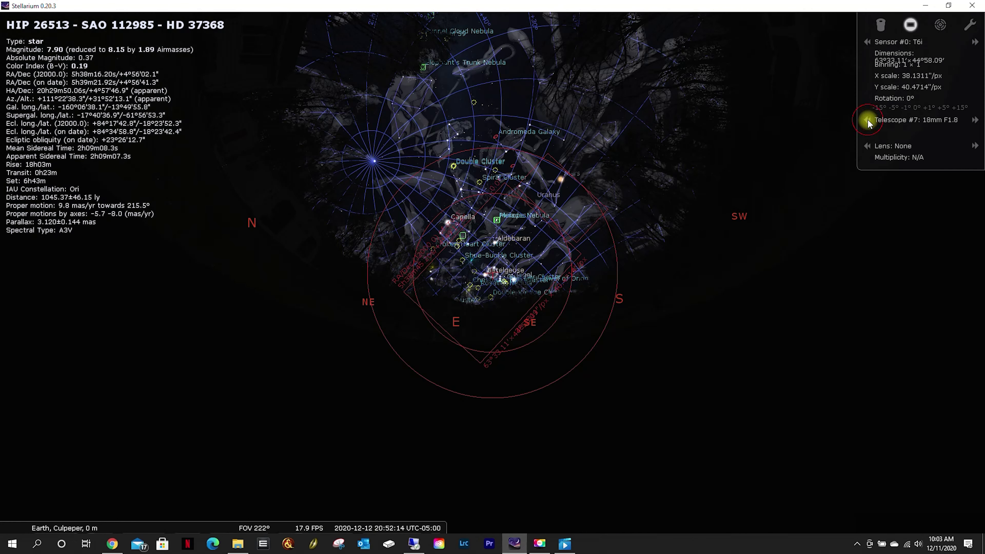
scroll(525, 287, "up", 5)
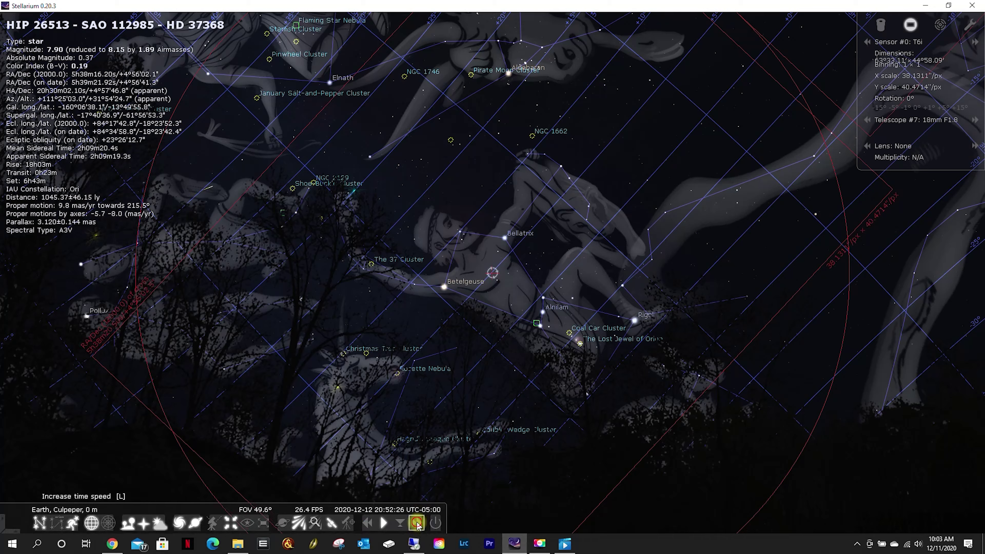
left_click(417, 523)
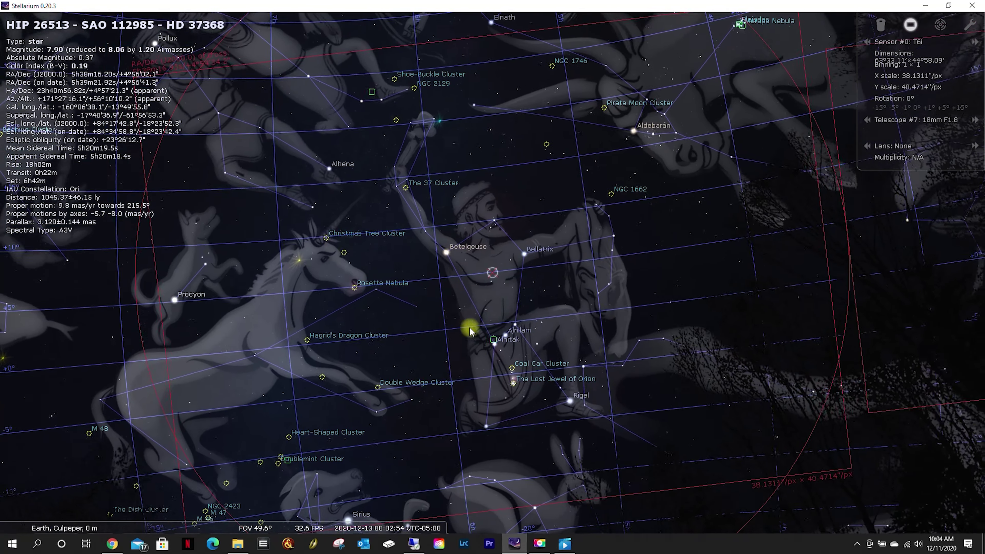
mouse_move(317, 528)
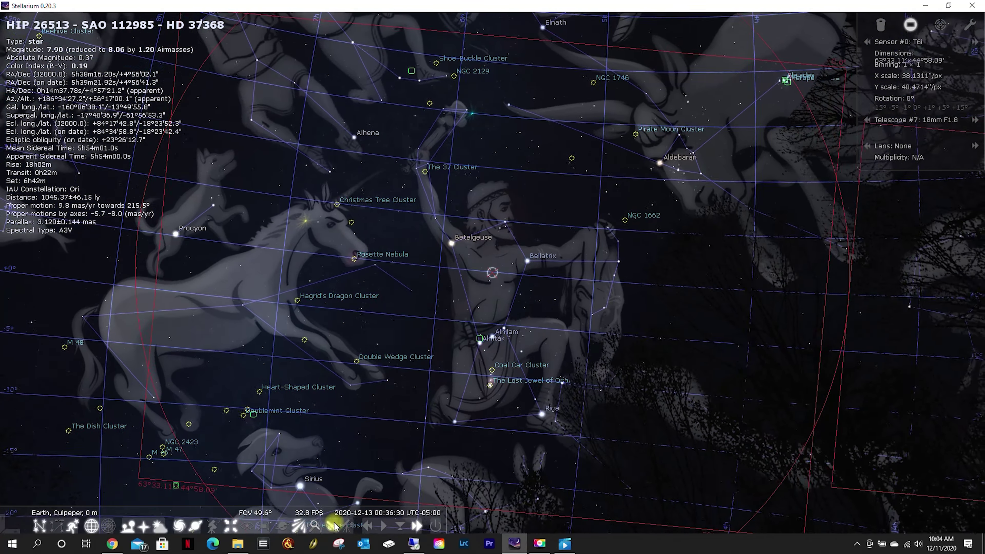
left_click(367, 523)
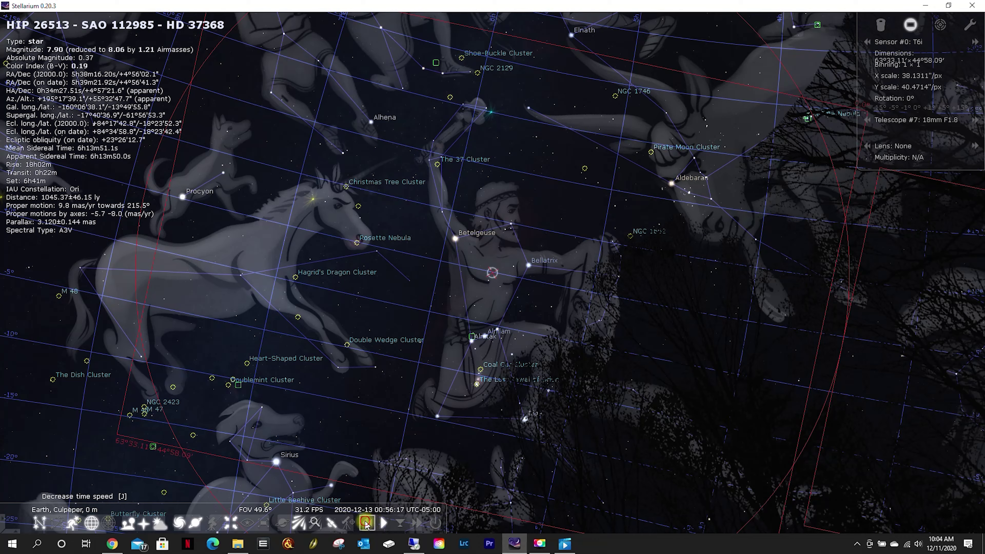
left_click(366, 524)
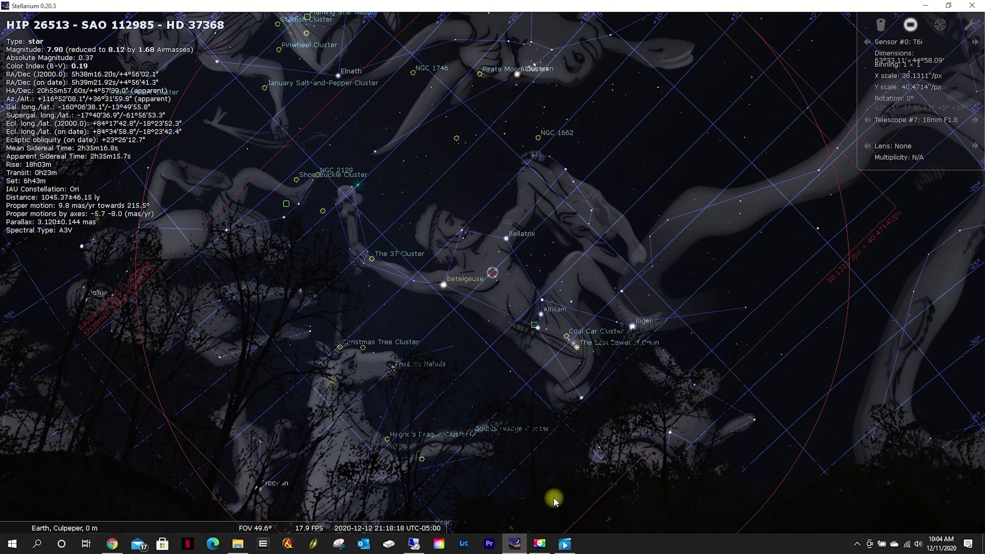
left_click(565, 544)
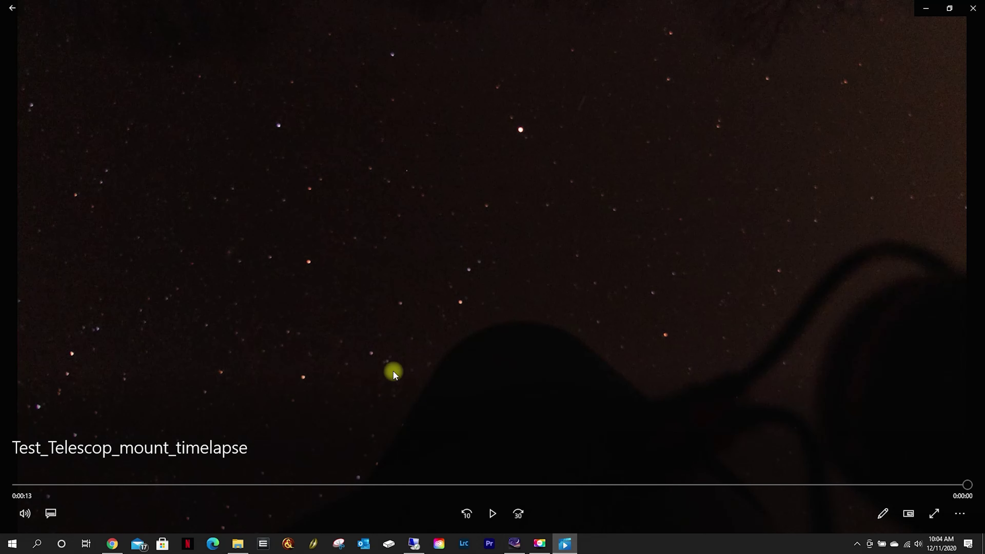
left_click(492, 513)
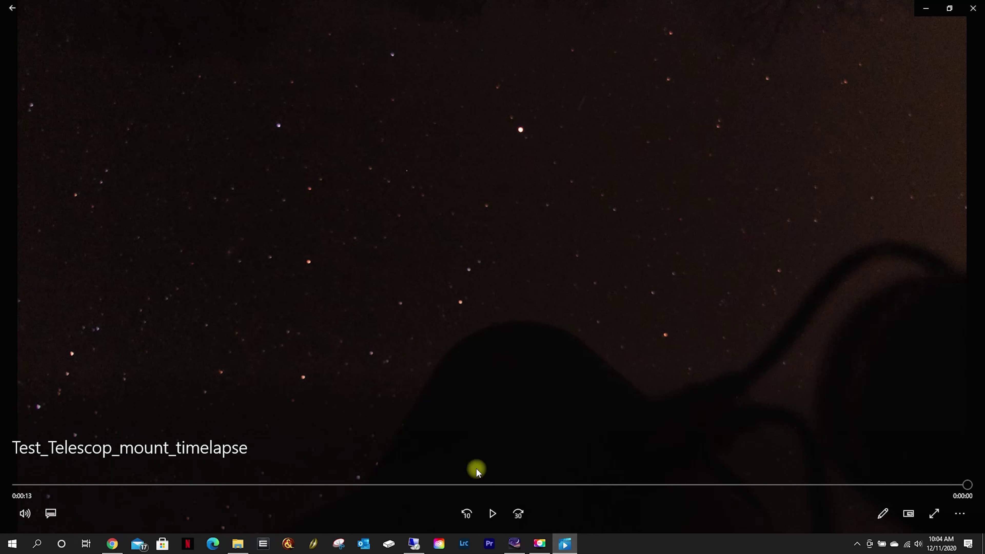
left_click(498, 519)
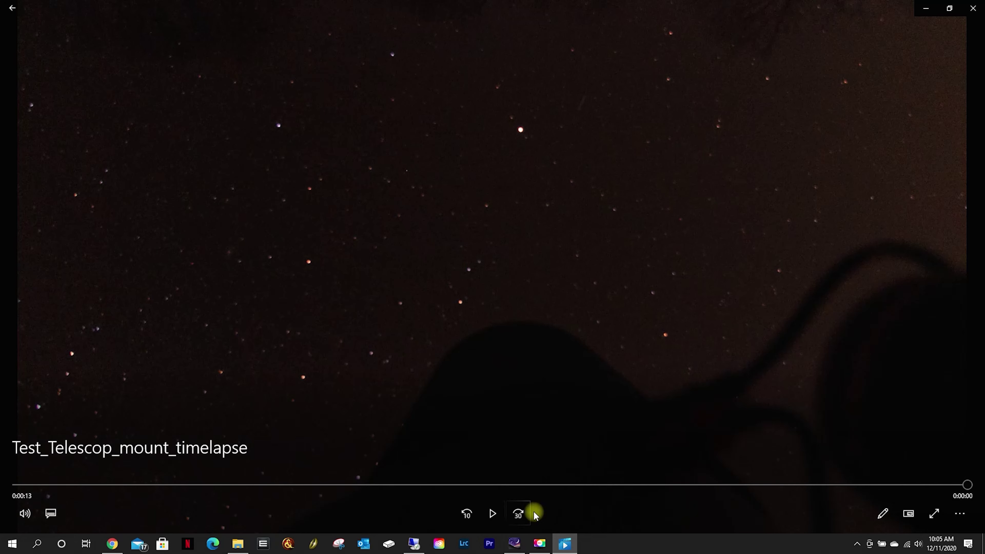
left_click(515, 543)
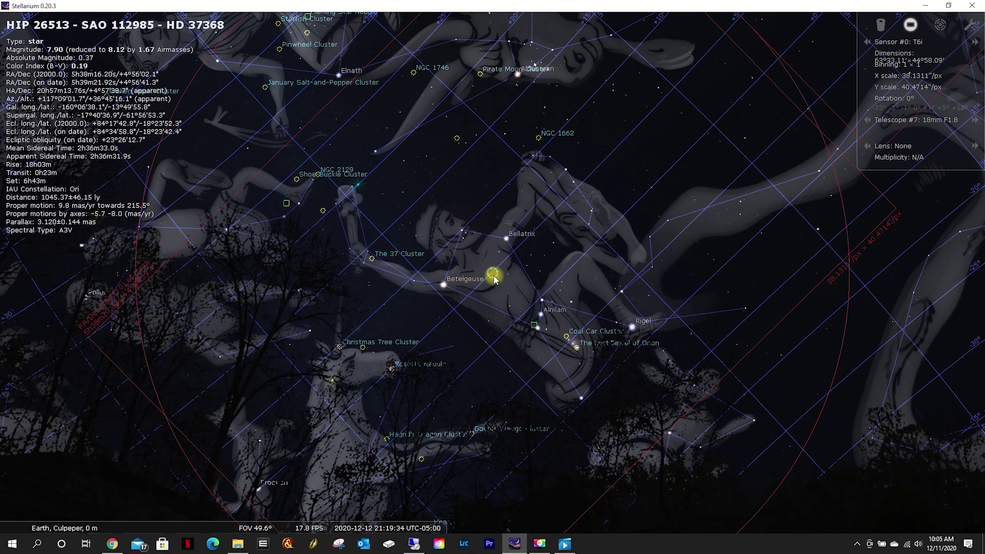
Step: Zoom in to a 4.81° view of HIP 26513, then switch to the remote SGP session
scroll(493, 276, "up", 5)
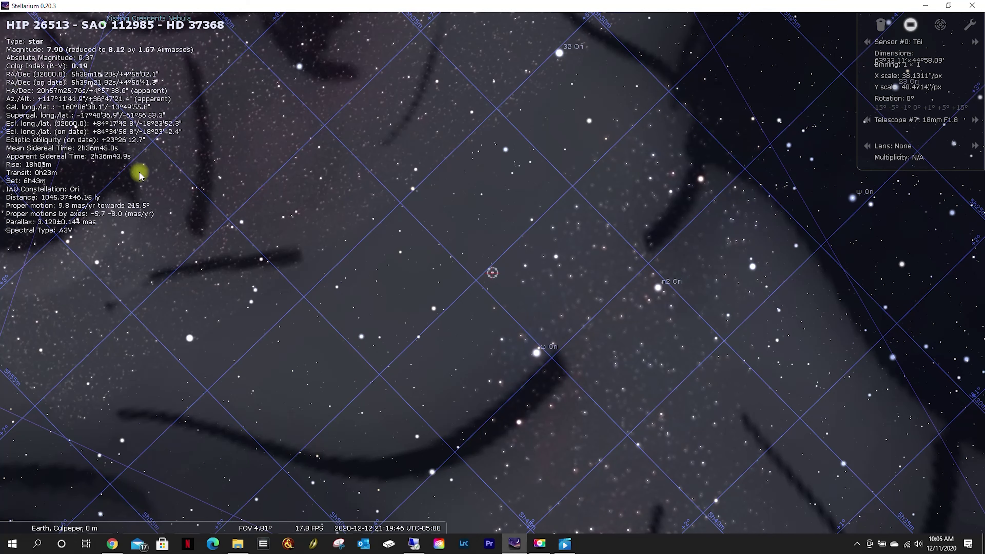
left_click(412, 545)
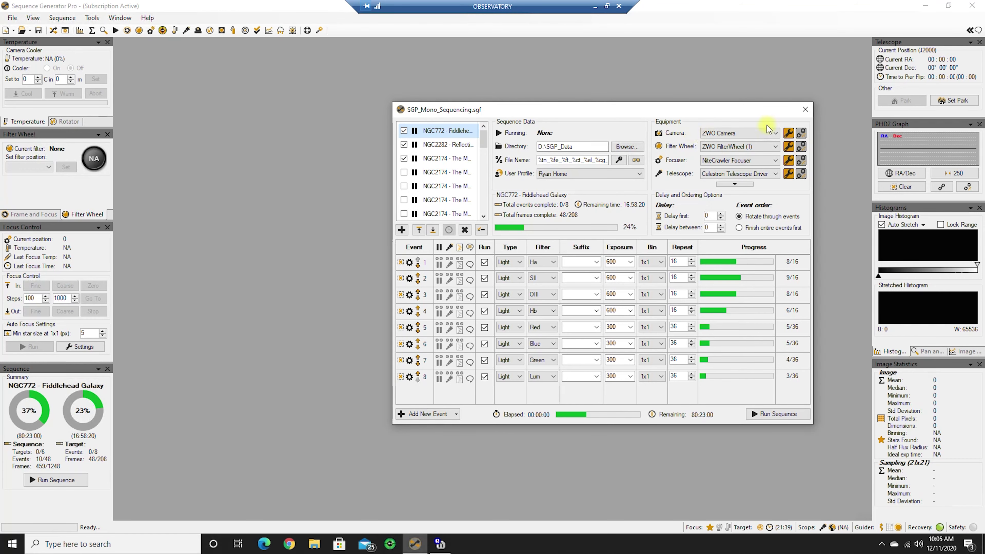
Step: Close the SGP_Mono_Sequencing sequence window and launch the Framing & Mosaic Wizard
left_click(805, 109)
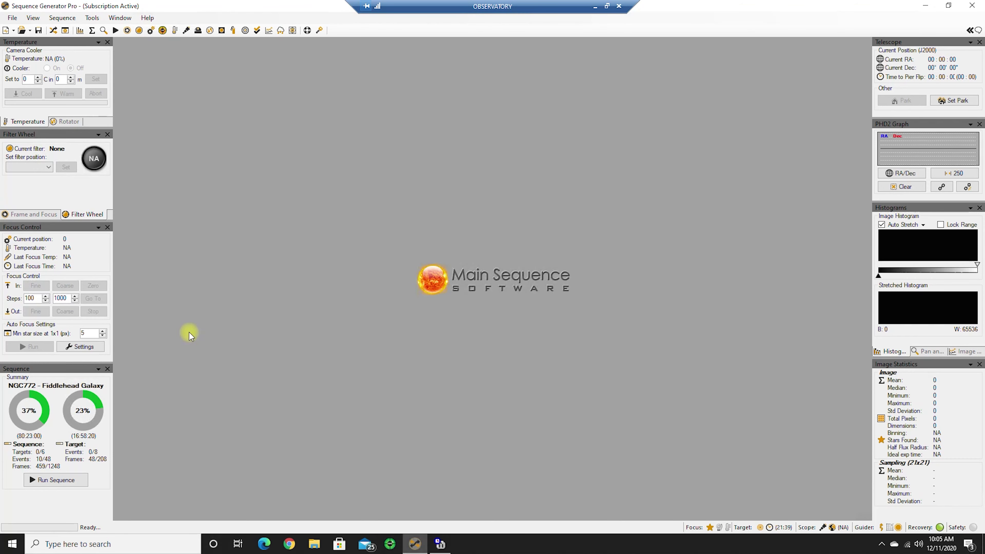
left_click(11, 18)
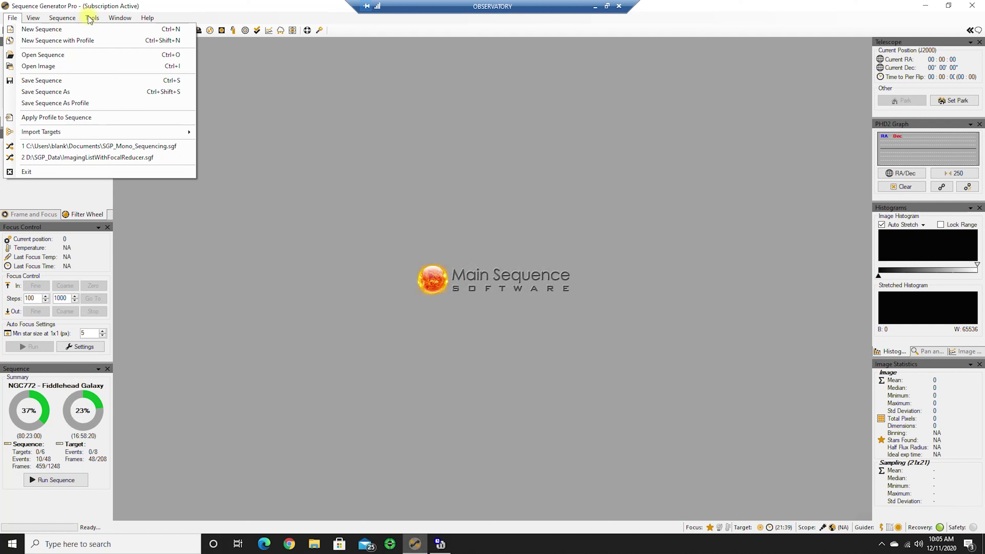
mouse_move(91, 20)
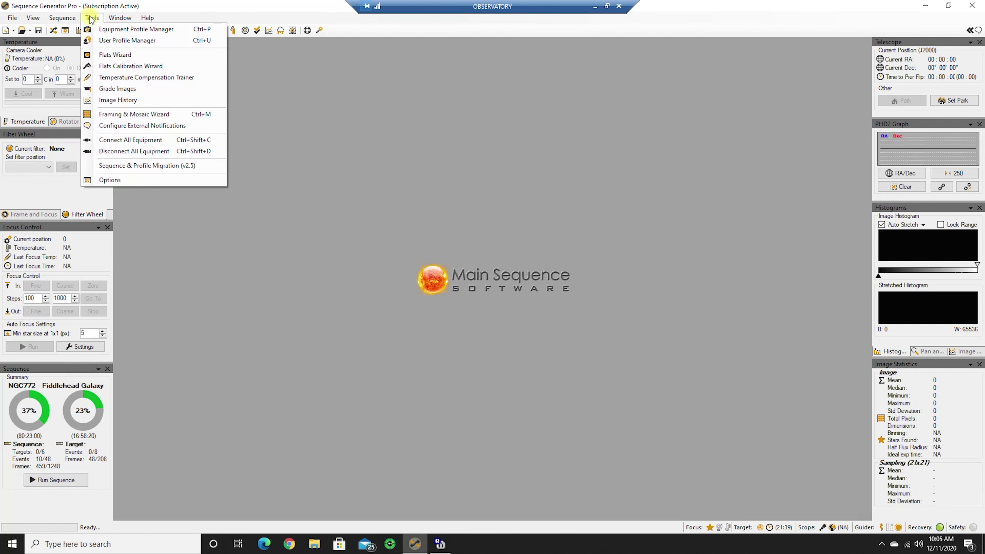
left_click(133, 114)
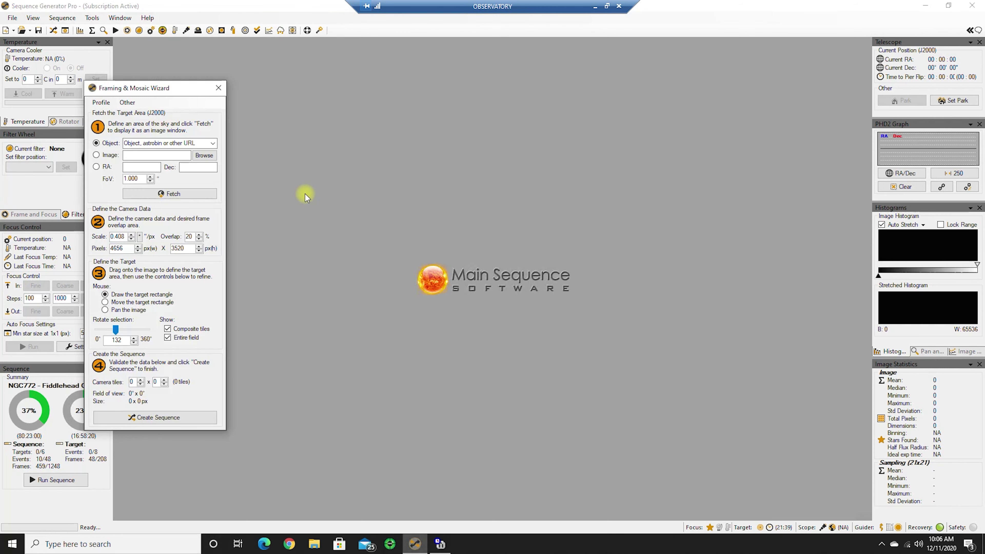
Step: Fetch a sky image for the object HIP26513
left_click(153, 142)
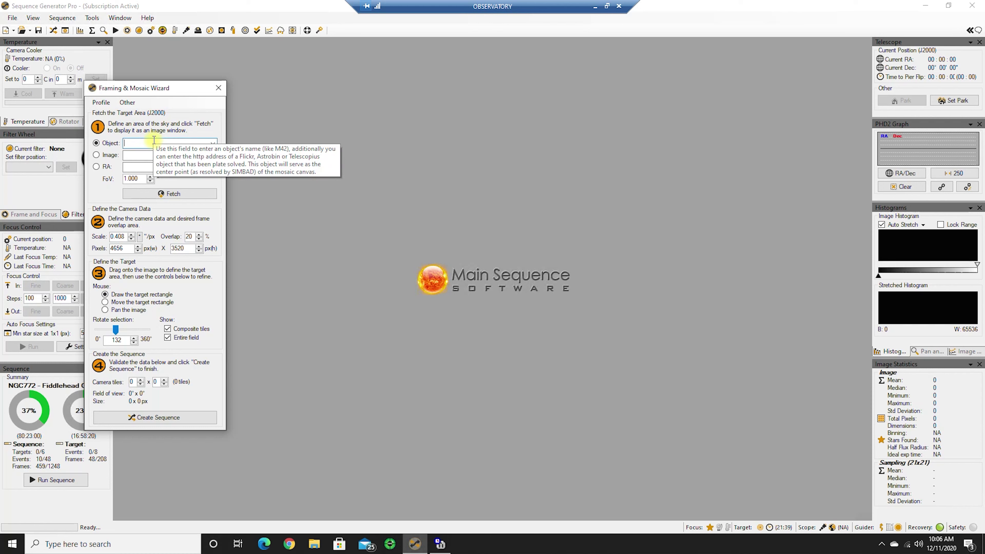
type("HIP26513")
left_click(174, 194)
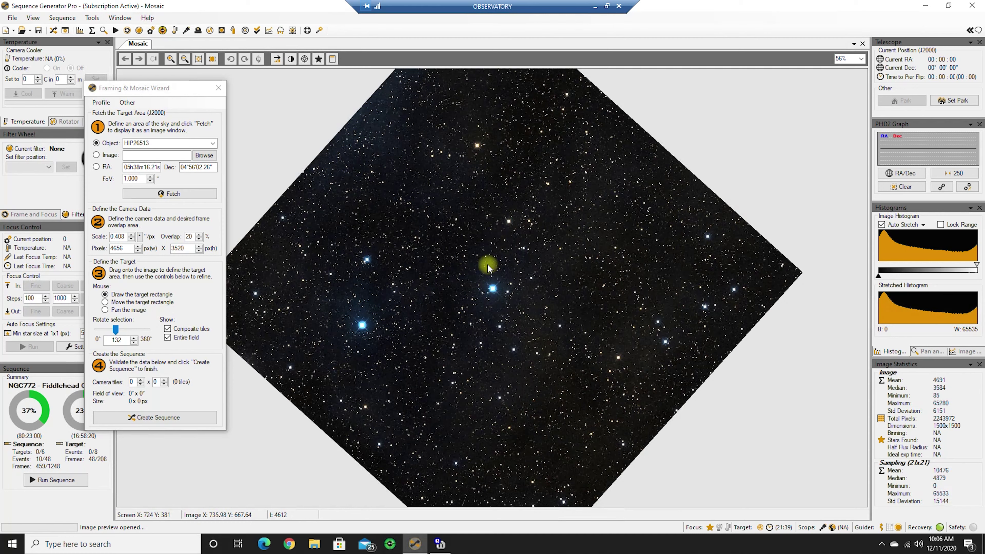
Step: Draw a single 1 x 1 camera tile on the stars, nudge it, and rotate it to 40°
left_click_drag(462, 267, 491, 291)
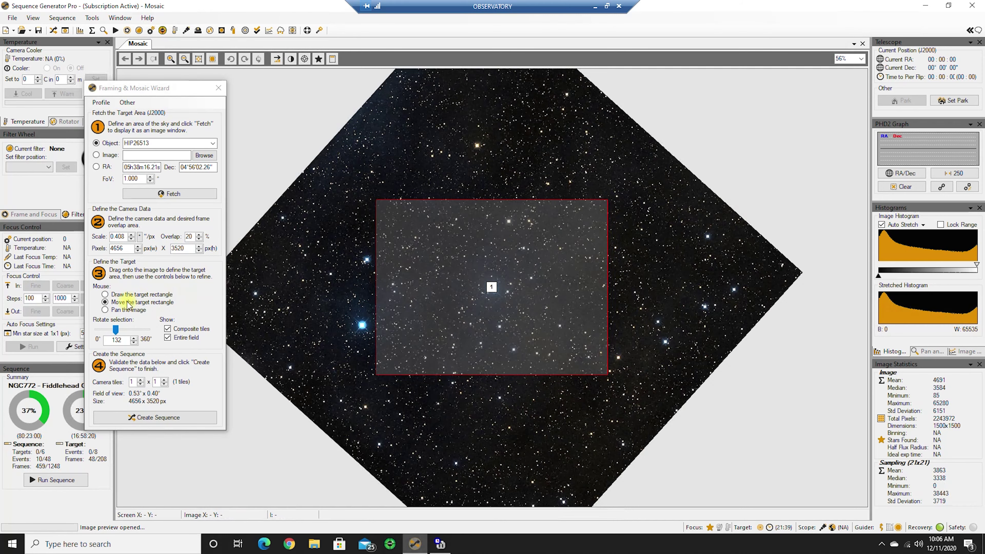
left_click_drag(117, 330, 94, 336)
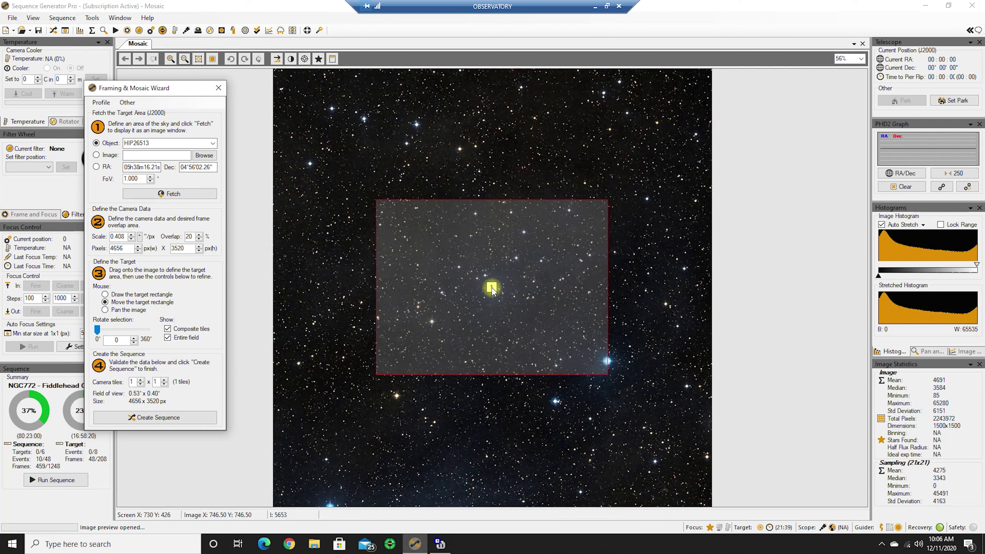
left_click_drag(492, 291, 492, 292)
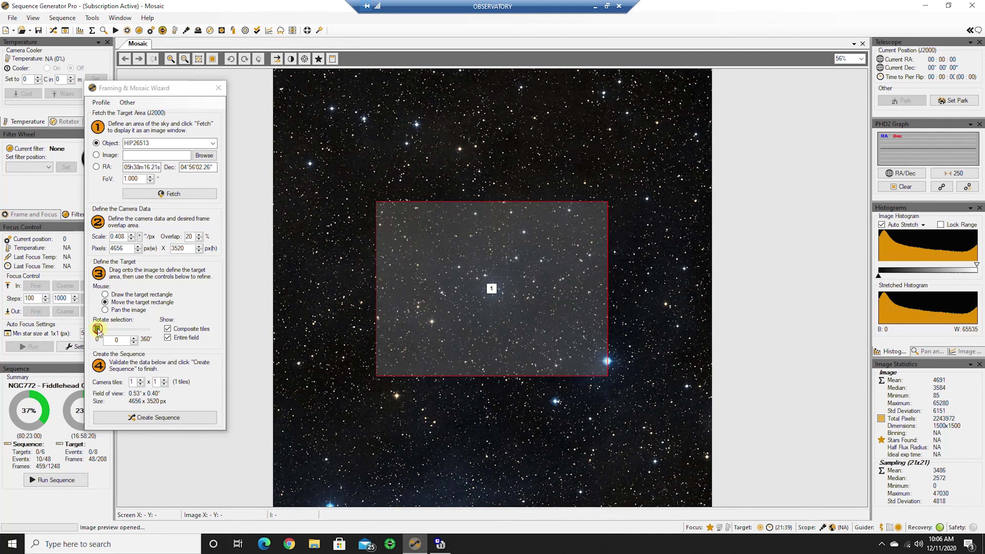
mouse_move(97, 330)
left_mouse_down()
mouse_move(118, 328)
mouse_move(104, 326)
left_mouse_up()
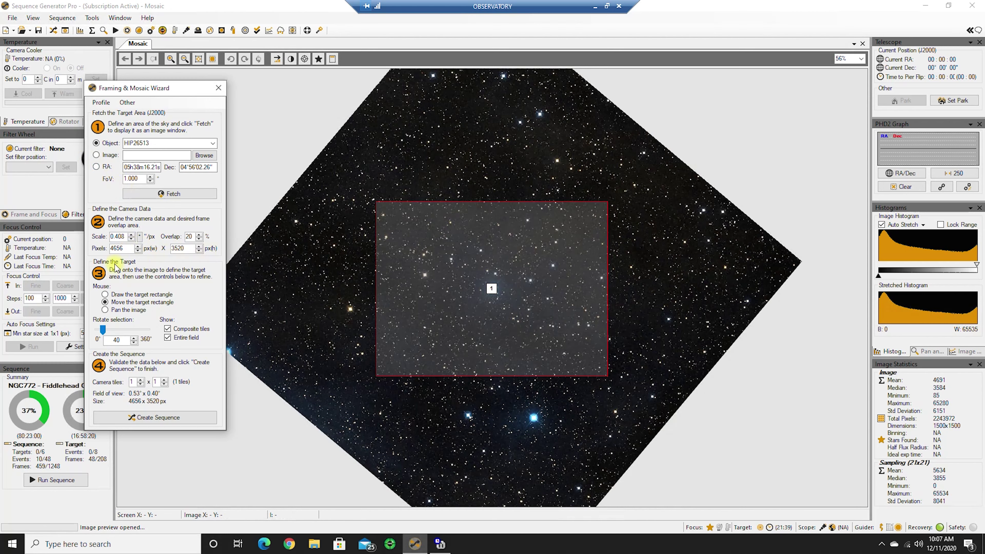
Step: Create a sequence target named 'Orions Heart Asteroid Hunting' from the framing
left_click(158, 421)
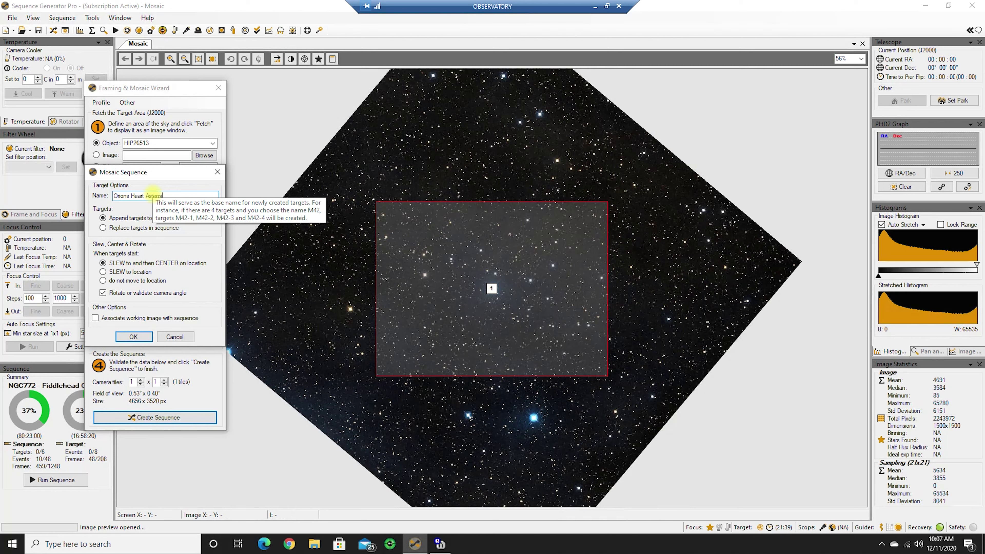
type("nting")
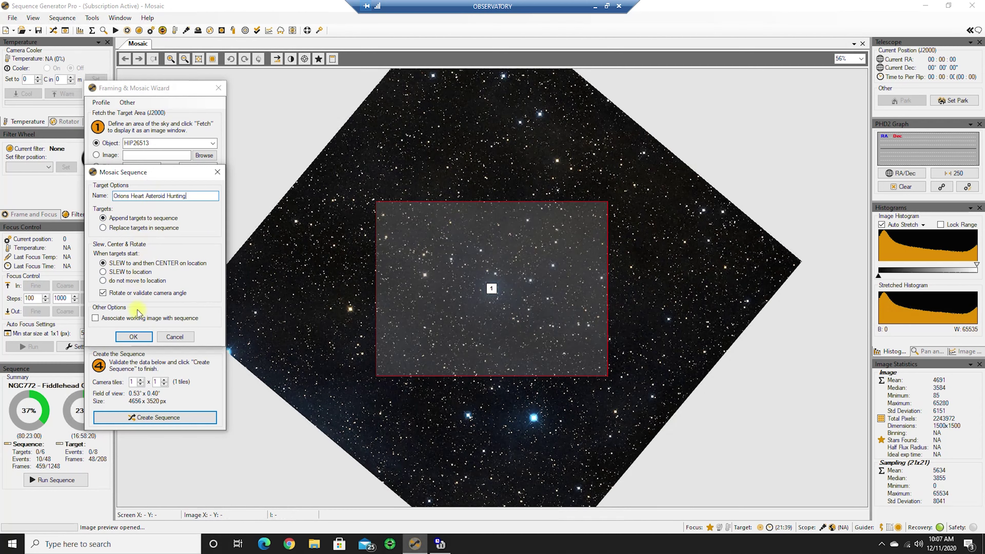
left_click(134, 337)
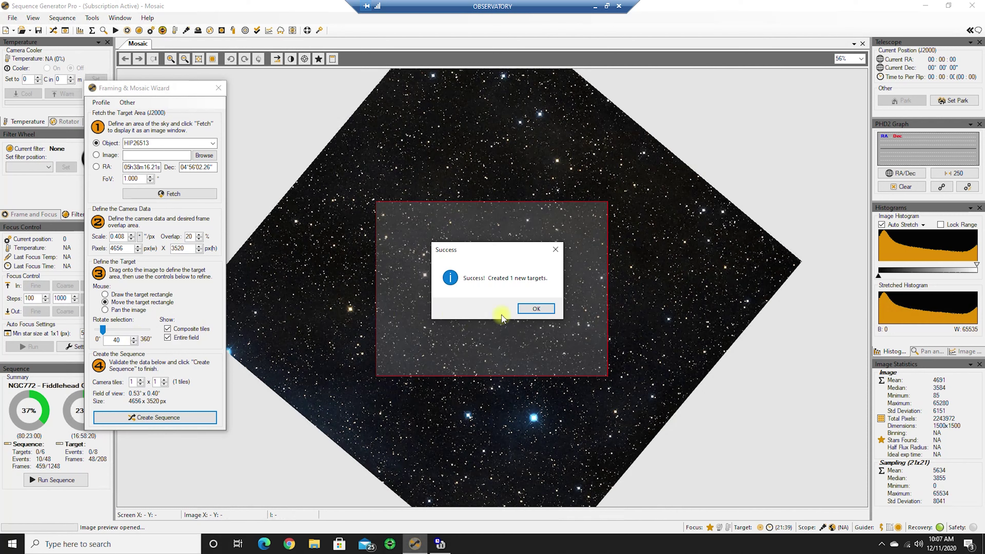
left_click(531, 309)
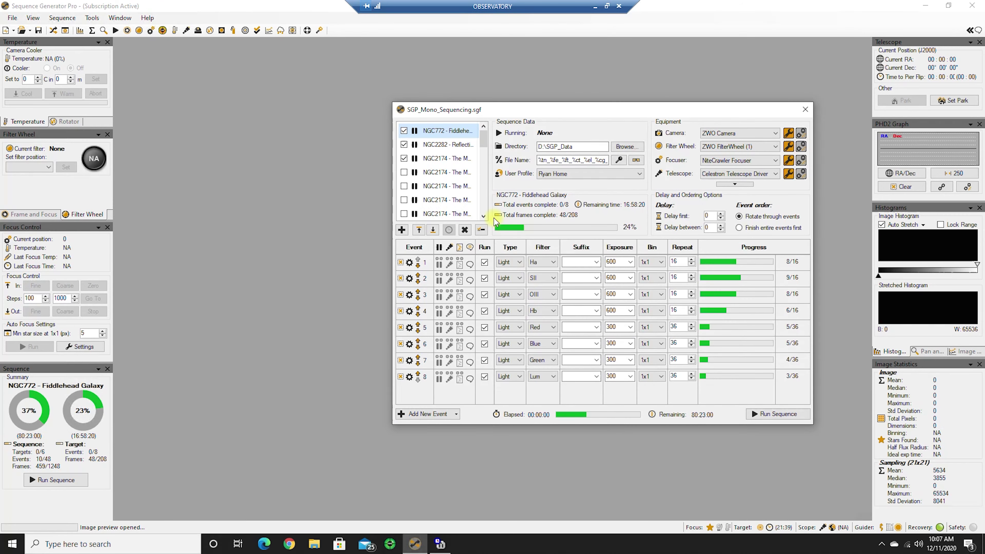
Step: Set event 1's filter to Lum and open the Orions Heart Asteroid Hunting target settings
left_click_drag(483, 136, 488, 211)
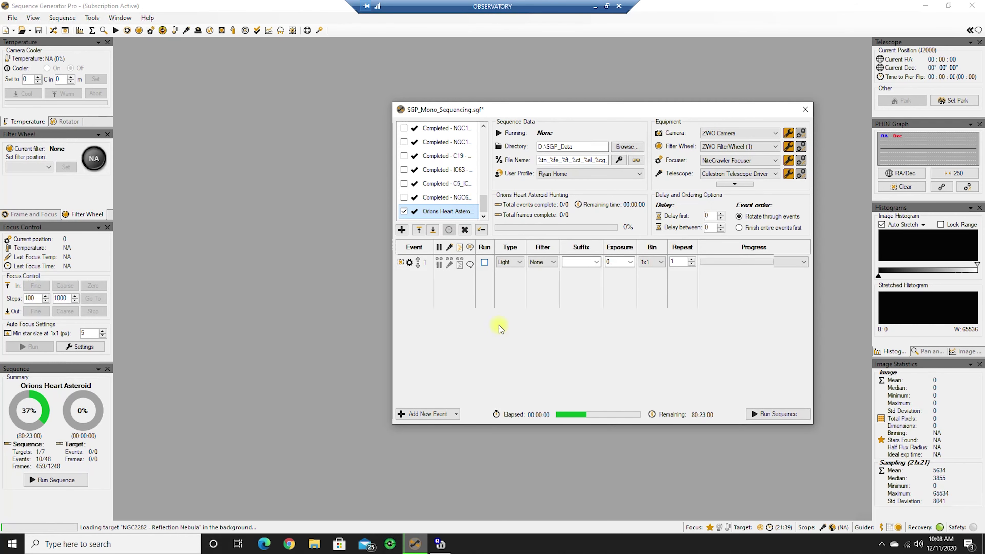
left_click(545, 262)
left_click(546, 278)
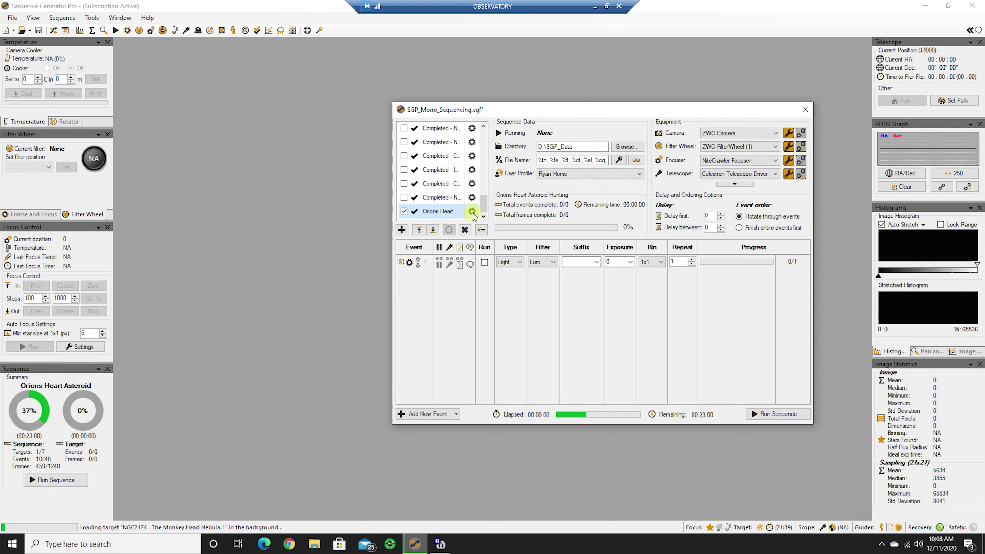
left_click(472, 212)
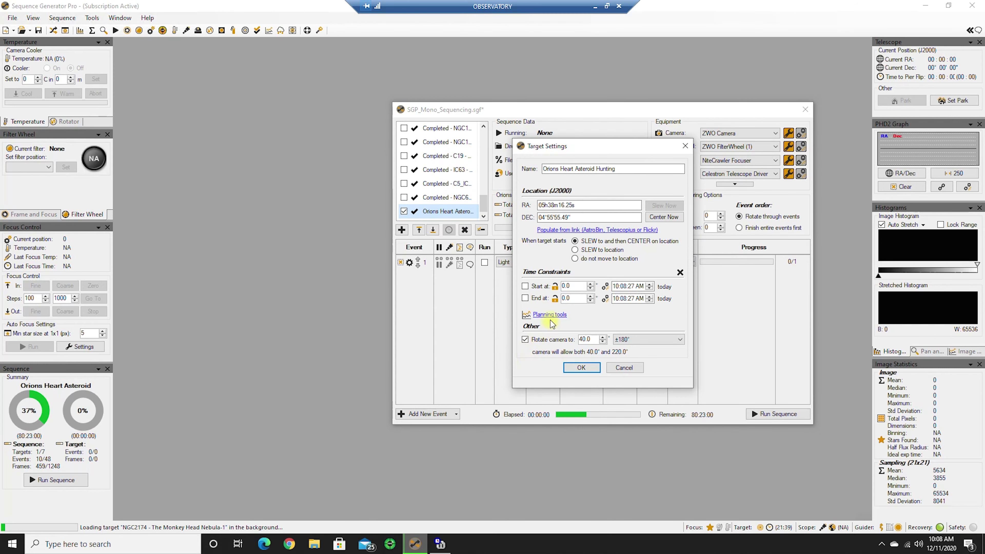
Step: Review the target's altitude chart in Planning tools, then accept and close Target Settings
left_click(550, 315)
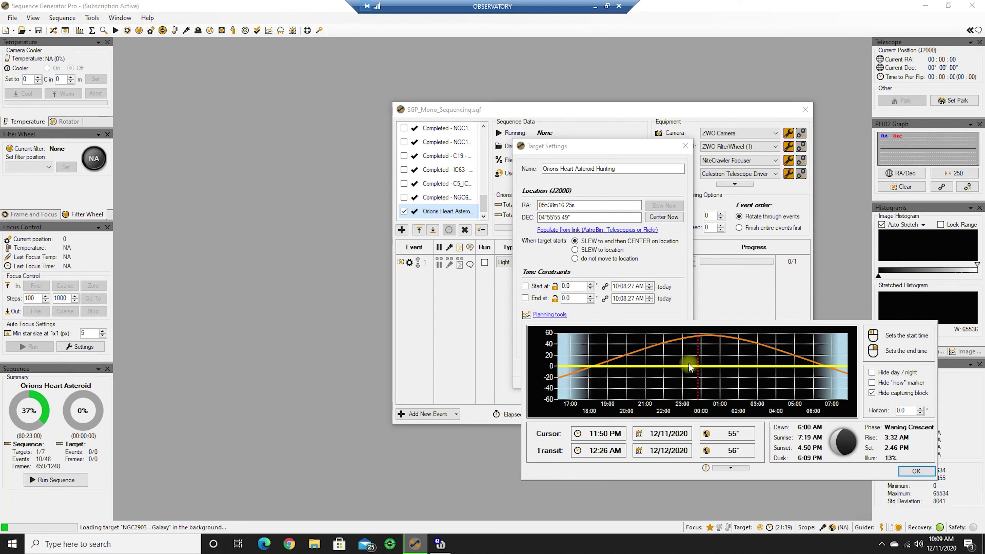
left_click(916, 471)
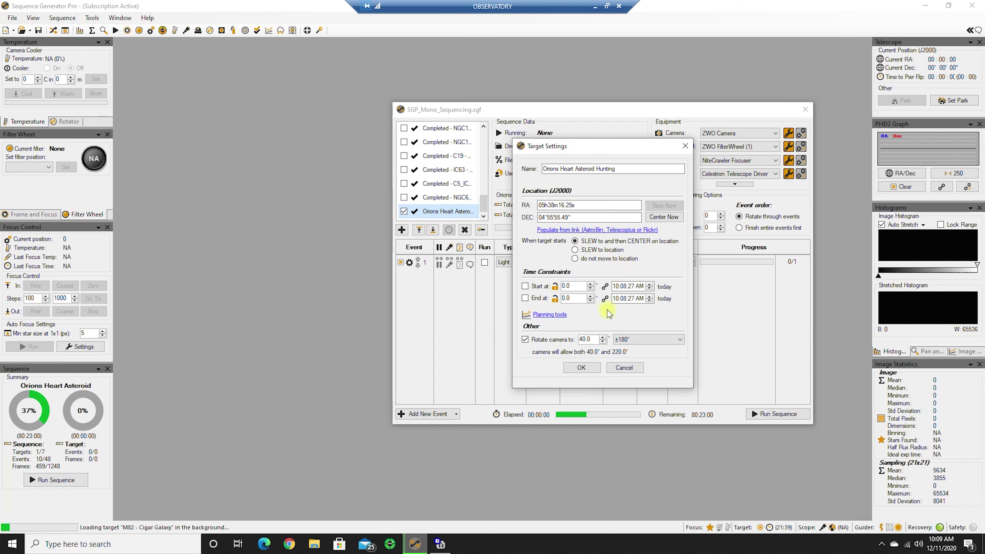
left_click(582, 367)
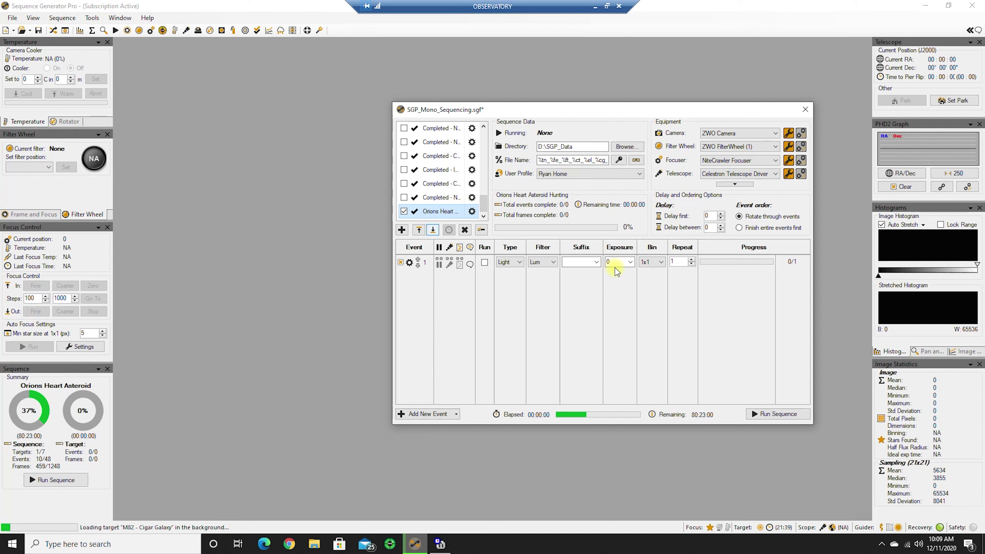
Step: Set the Lum event to 60 × 5 m exposures, enable it, and save SGP_Mono_Sequencing.sgf
left_click(630, 262)
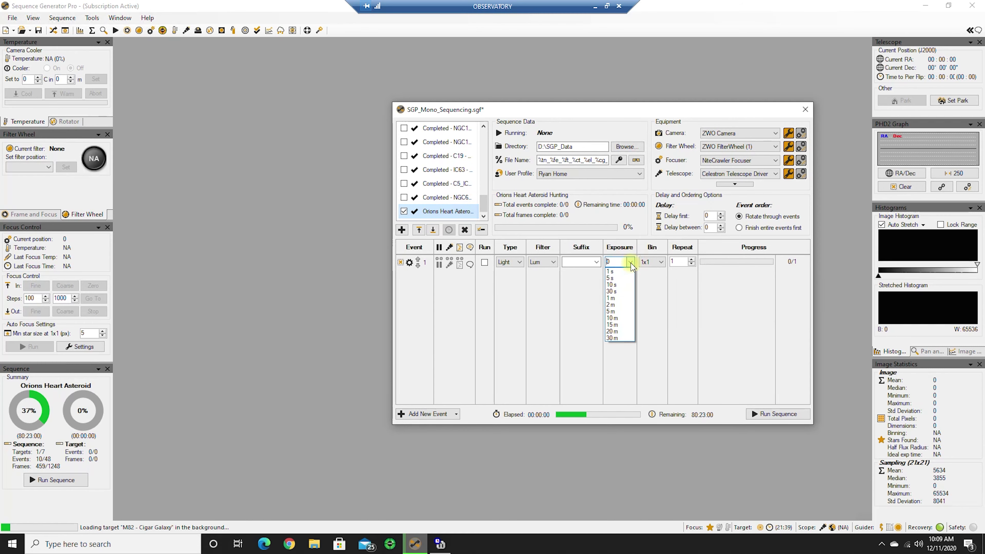
left_click(615, 312)
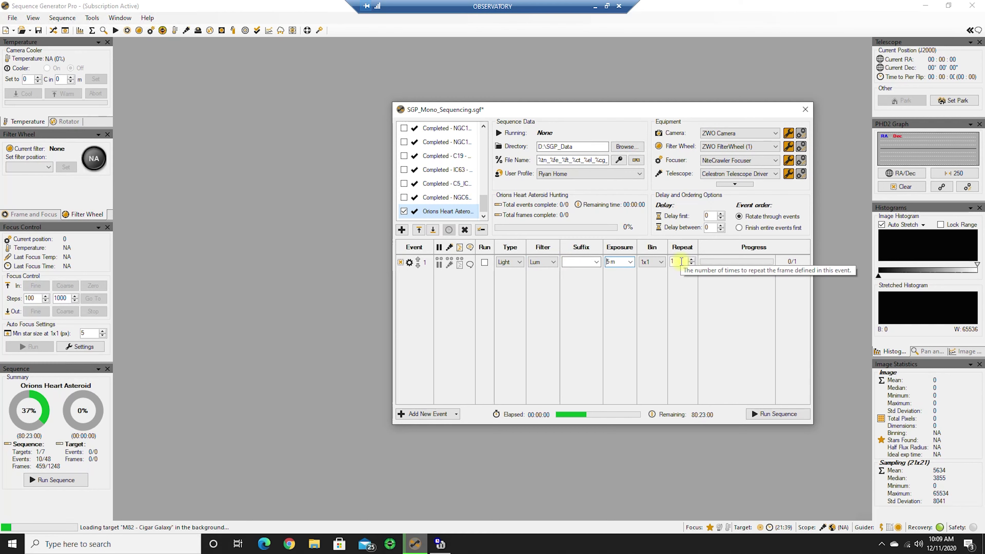
left_click(681, 261)
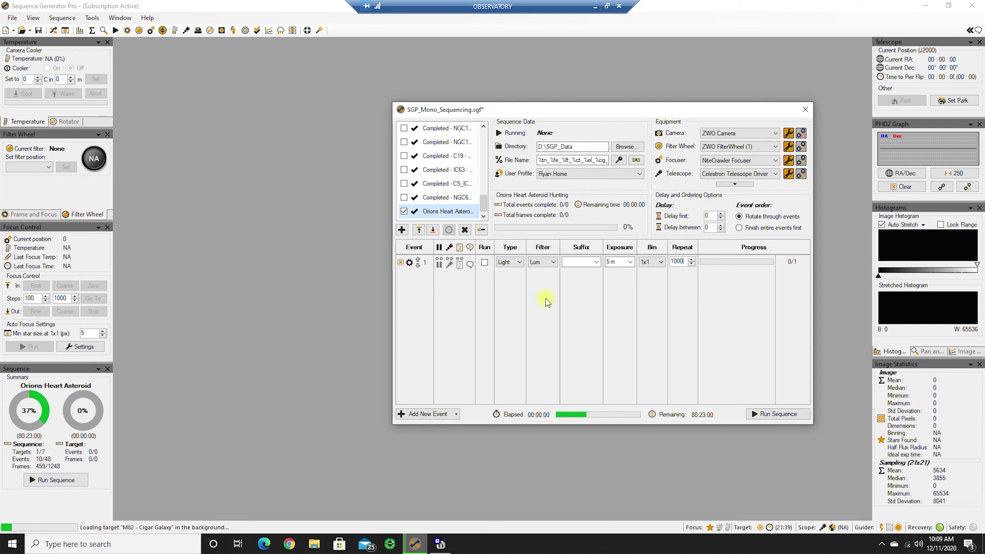
left_click(484, 263)
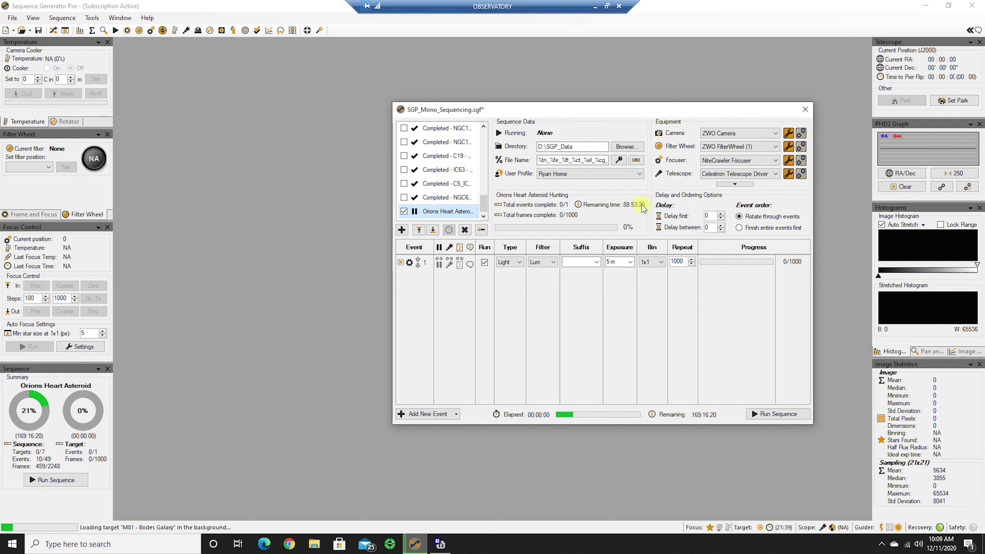
left_click(678, 262)
type("60")
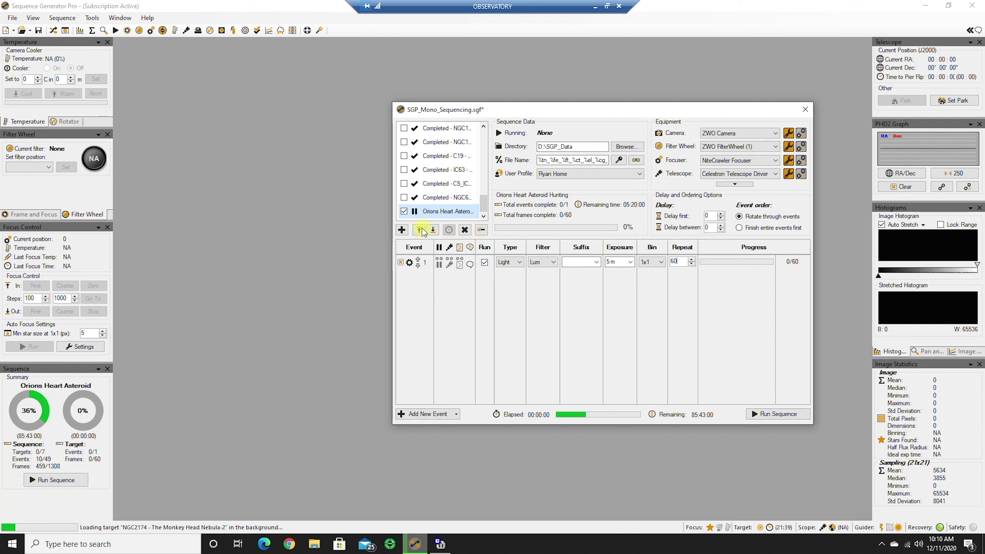
key("ctrl+s")
Step: Minimize the OBSERVATORY remote session, zoom around Orion in Stellarium, then bring up the timelapse video
left_click(594, 7)
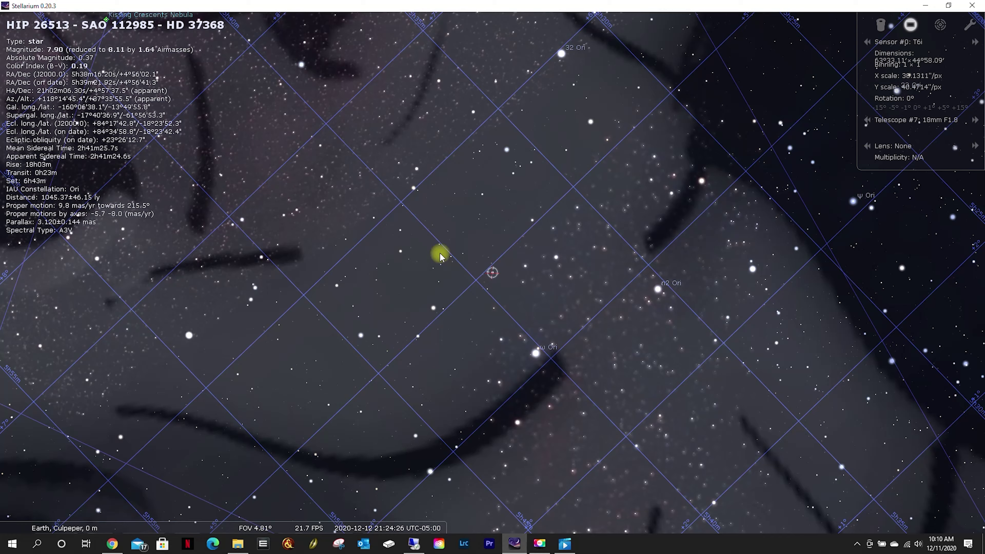
scroll(447, 284, "down", 3)
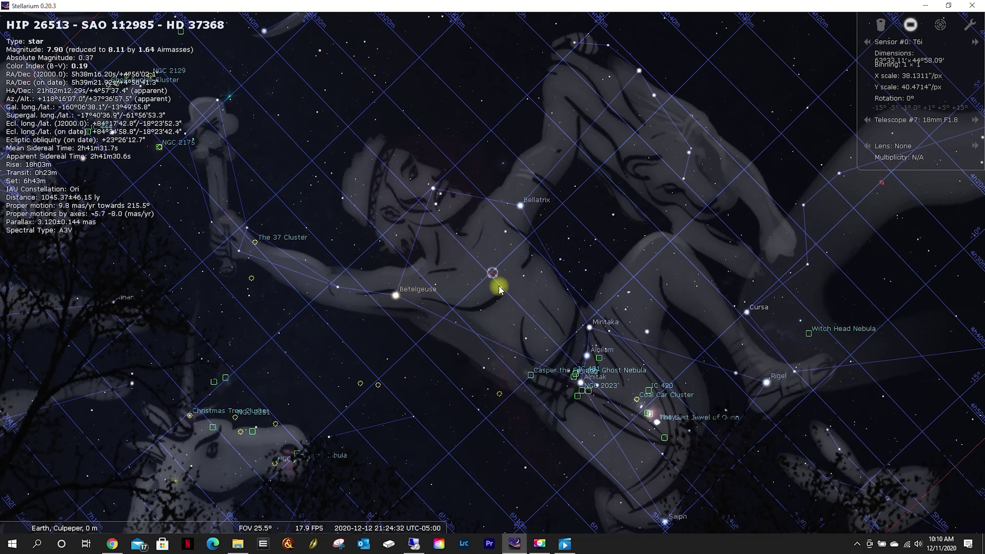
scroll(494, 280, "up", 10)
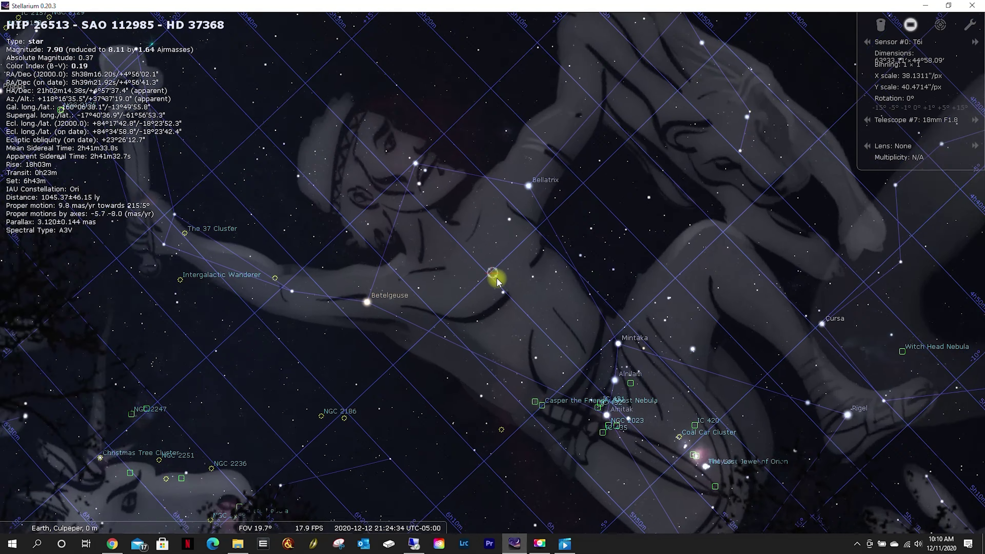
scroll(497, 279, "up", 4)
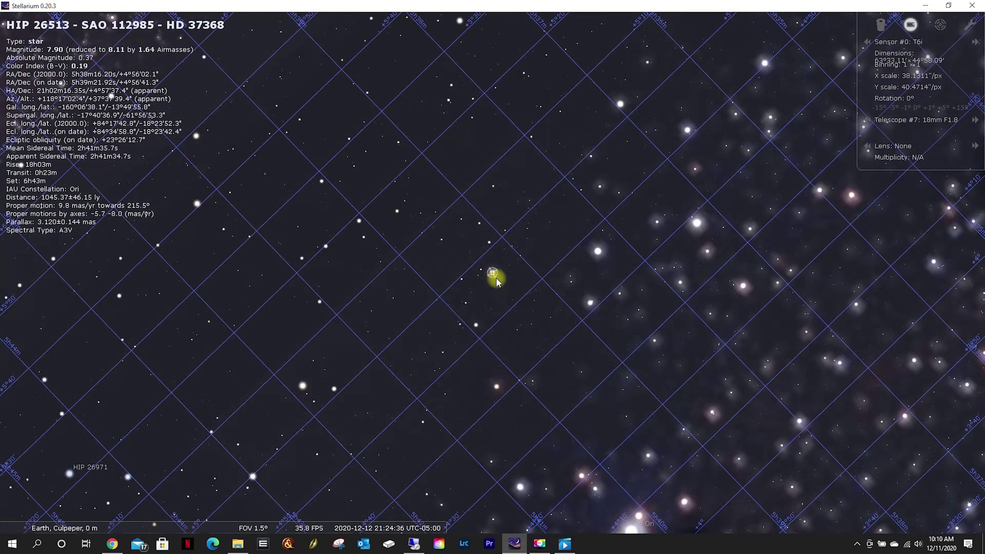
scroll(498, 281, "down", 2)
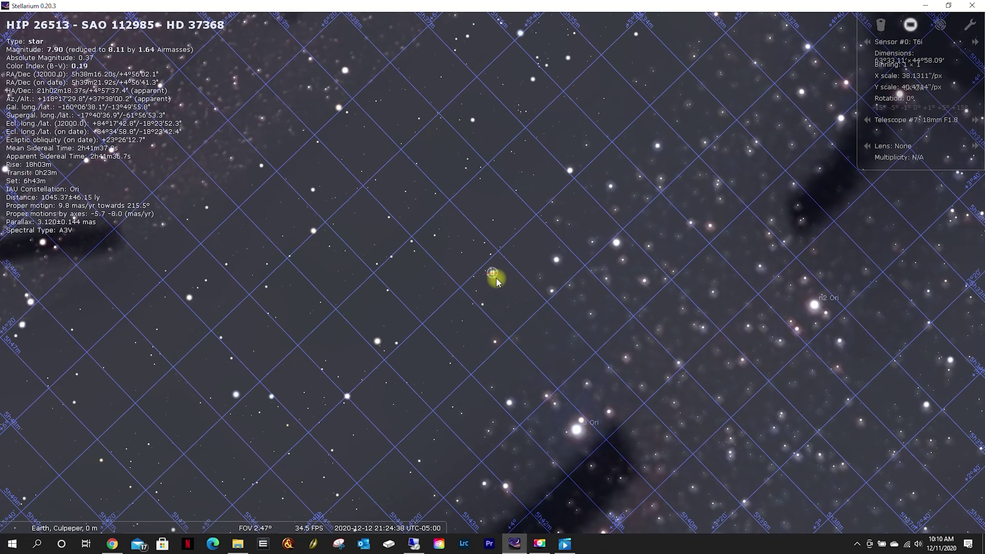
scroll(497, 279, "down", 5)
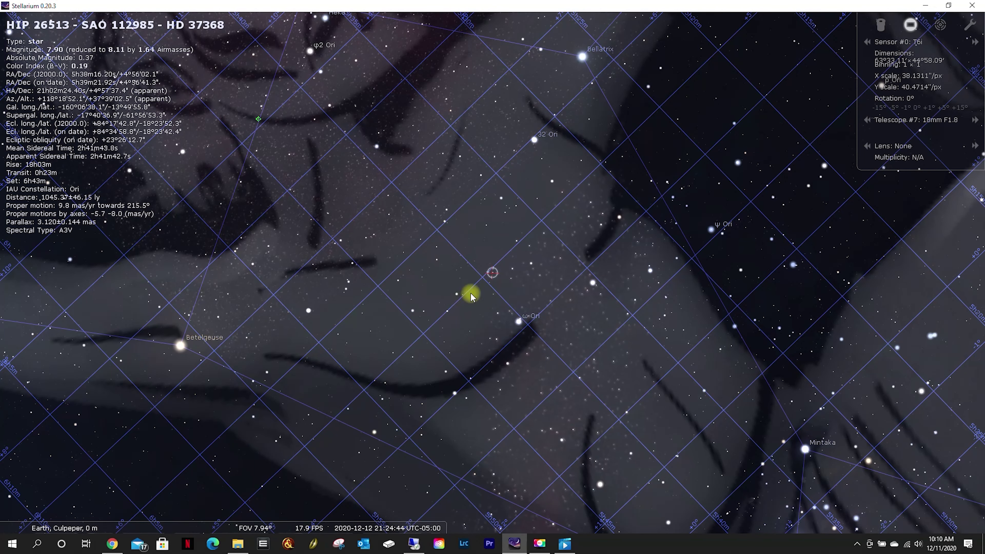
scroll(471, 296, "down", 3)
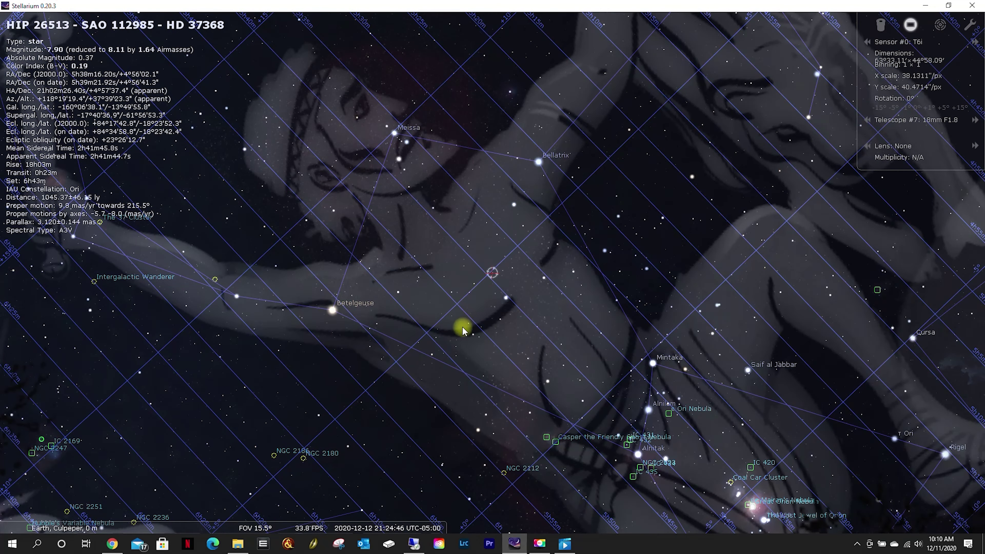
scroll(469, 319, "down", 5)
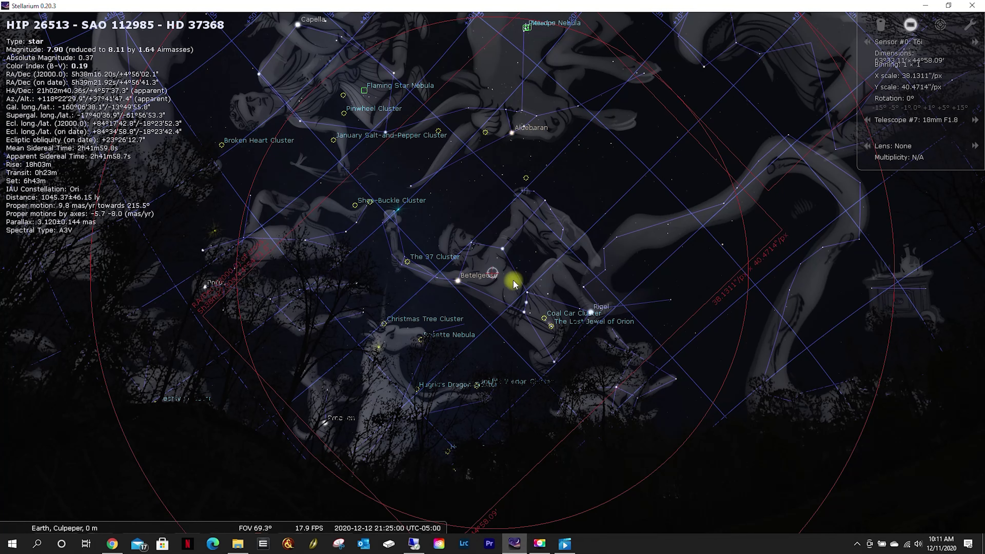
scroll(501, 288, "up", 5)
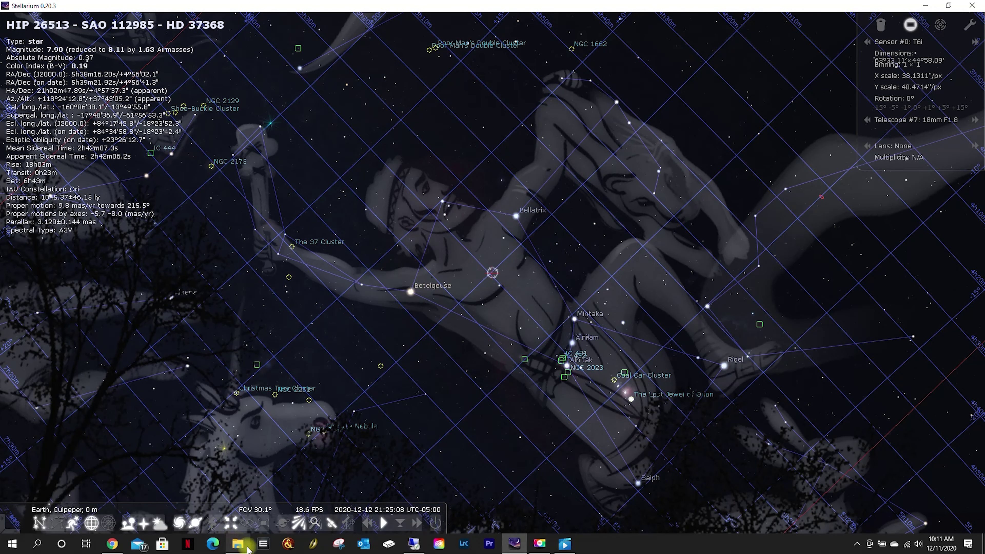
left_click(565, 544)
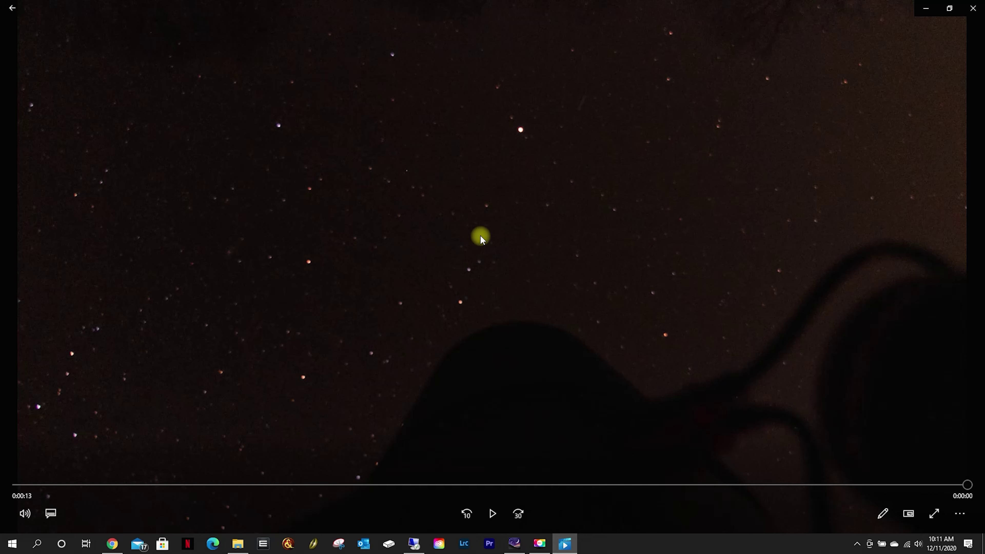
Step: Play the Test_Telescop_mount_timelapse video from the start through to its 0:13 end
left_click(492, 513)
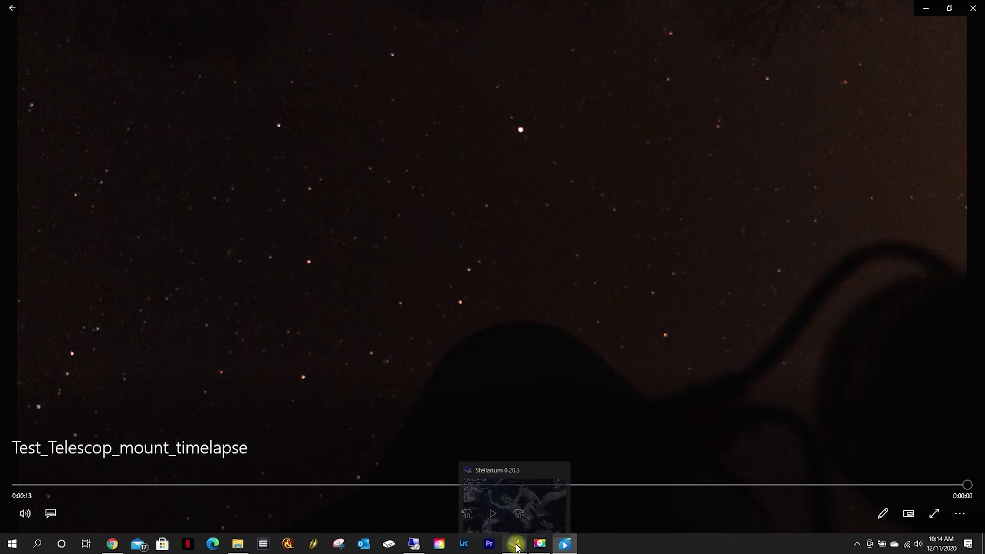
Step: In Stellarium, rewind the clock to about 20:42 on 2020-12-12, then restore normal time rate
left_click(516, 546)
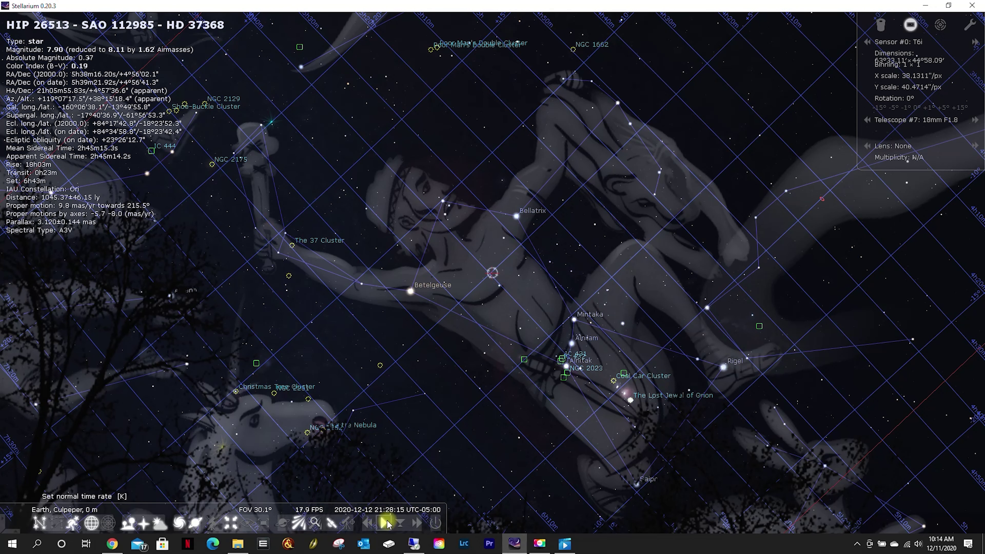
left_click(367, 524)
left_click(367, 524)
left_click(368, 524)
left_click(368, 524)
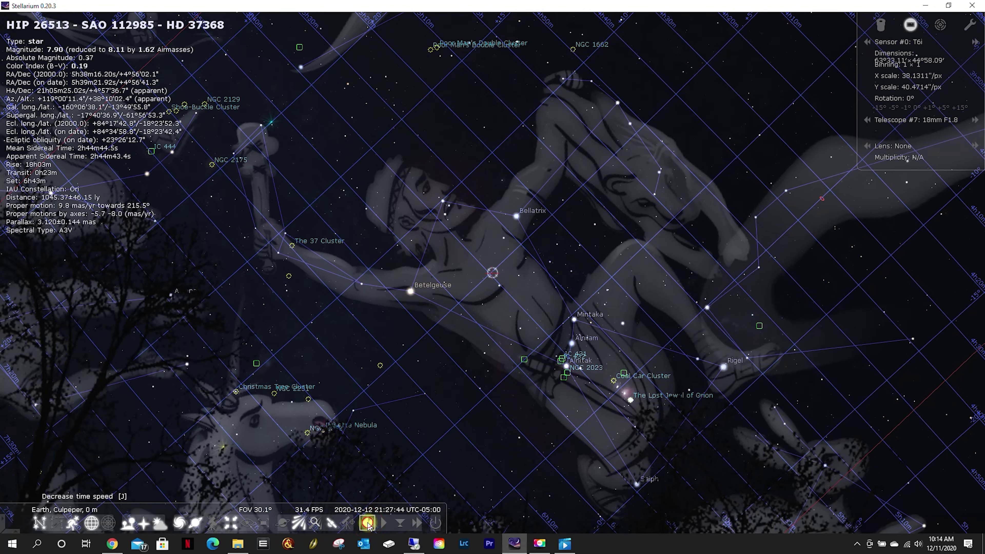
left_click(367, 524)
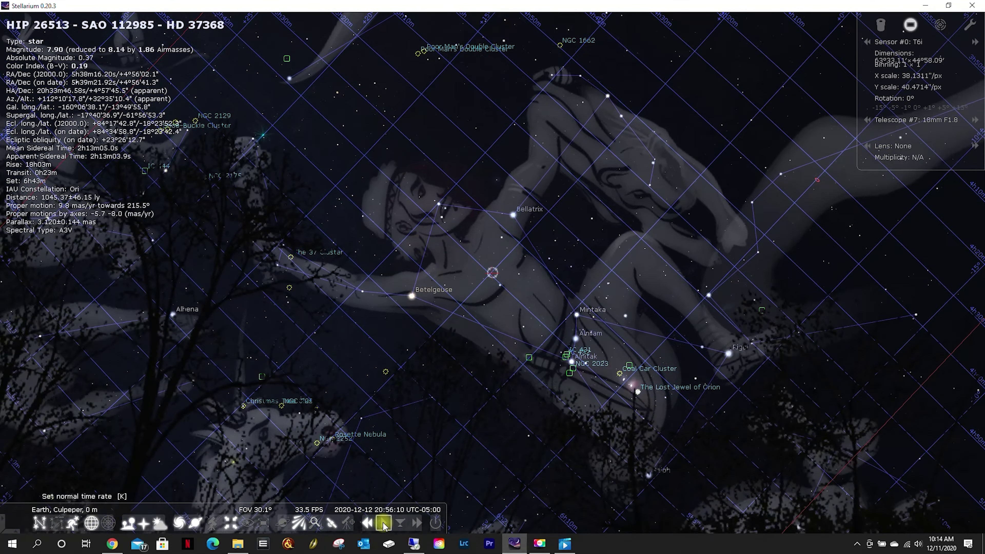
left_click(384, 524)
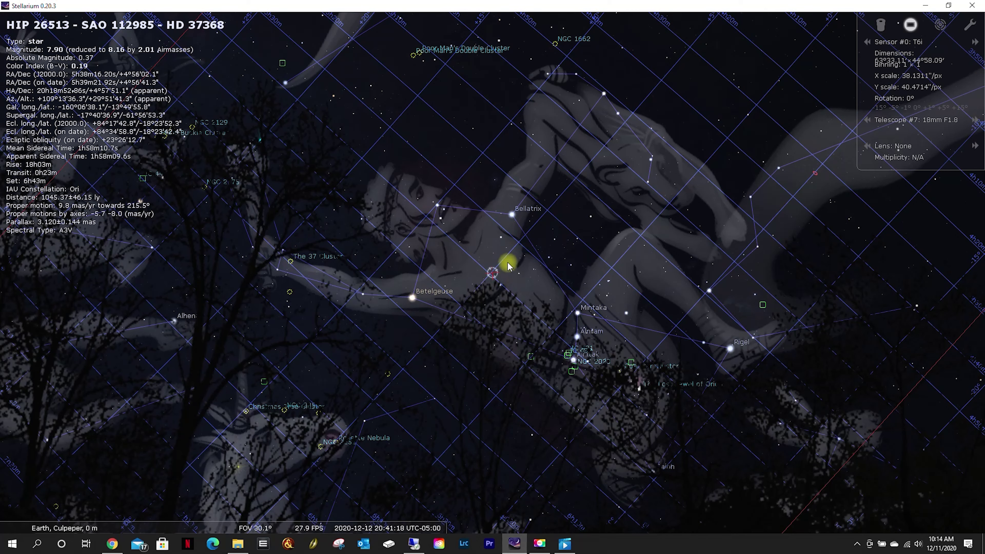
mouse_move(391, 529)
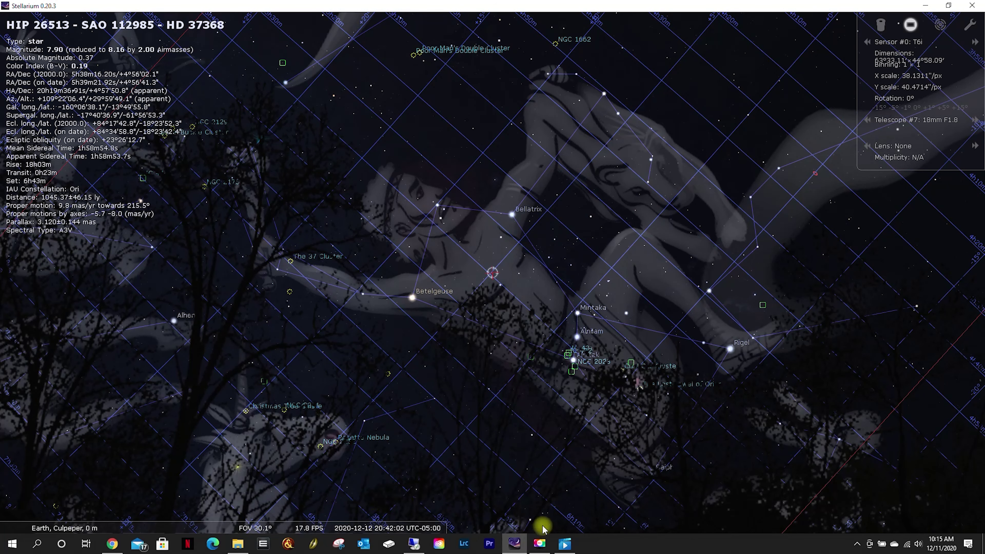
Step: Open the 20h27m54s CR2 light frame in Photos and zoom to maximum to inspect the stars
left_click(564, 545)
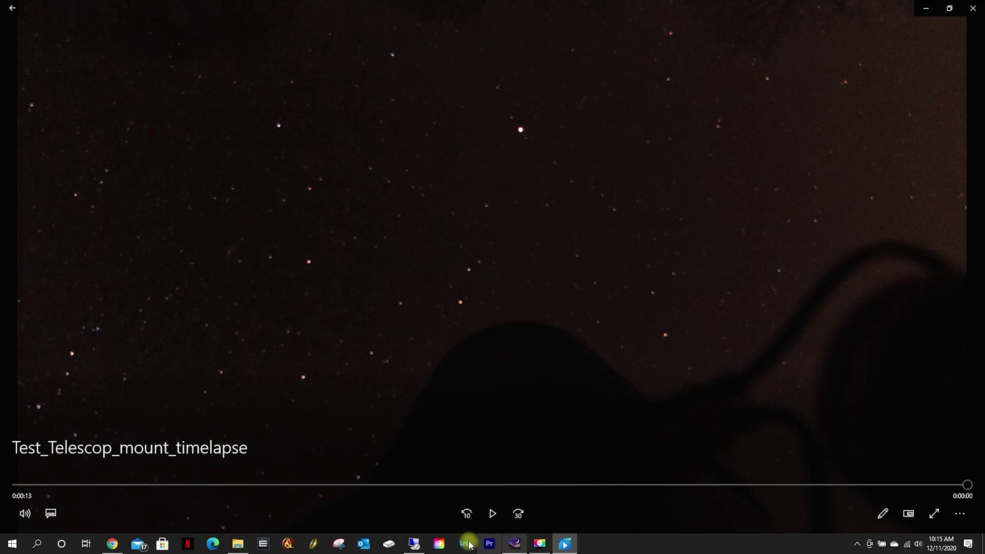
left_click(237, 543)
double_click(447, 214)
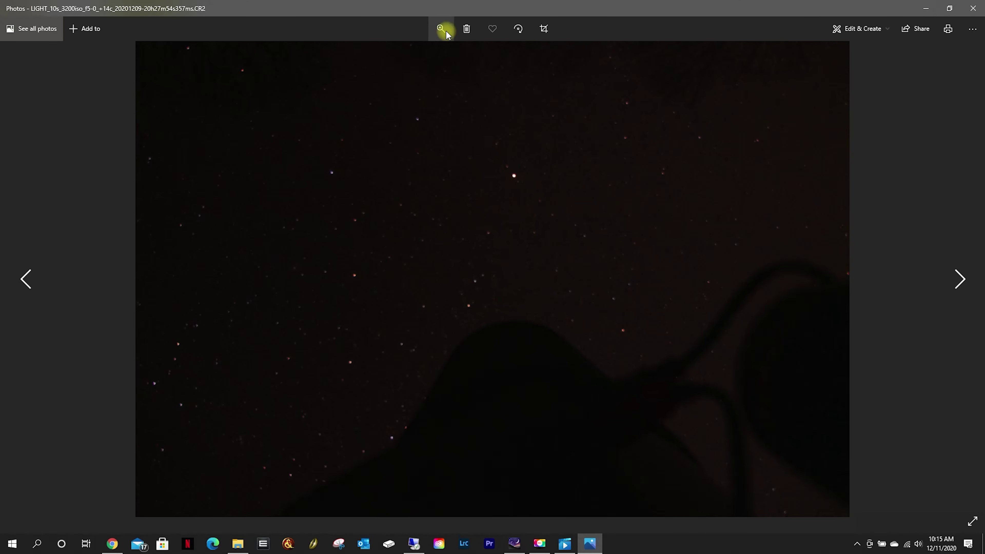
left_click(444, 30)
left_click_drag(393, 56, 504, 51)
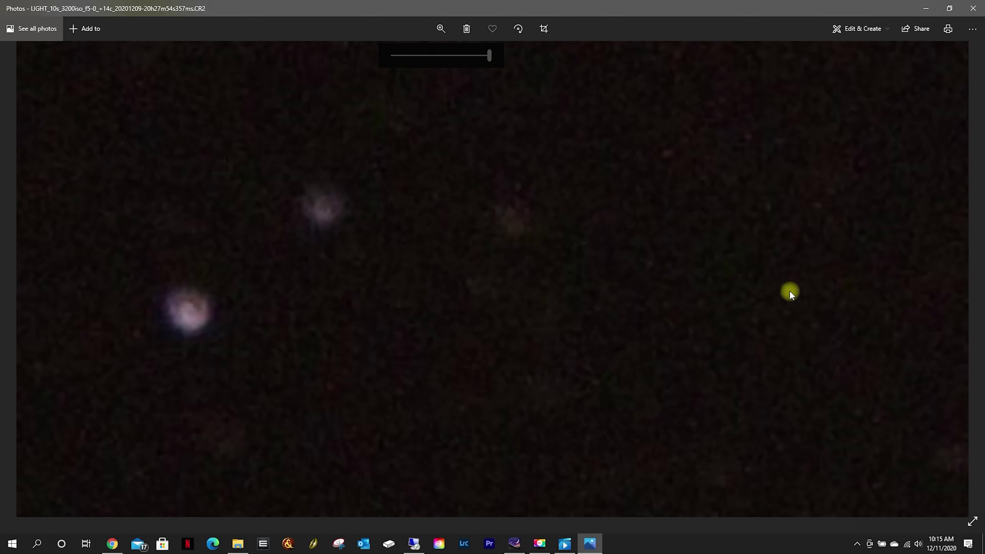
Step: Zoom the CR2 light frame back out to show the whole star field
left_click_drag(489, 54, 386, 54)
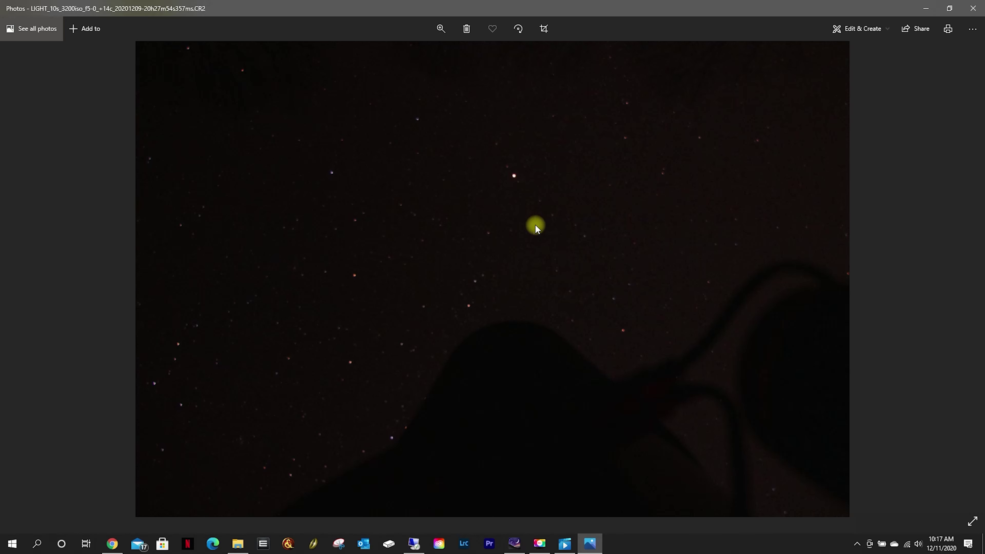
left_click(413, 543)
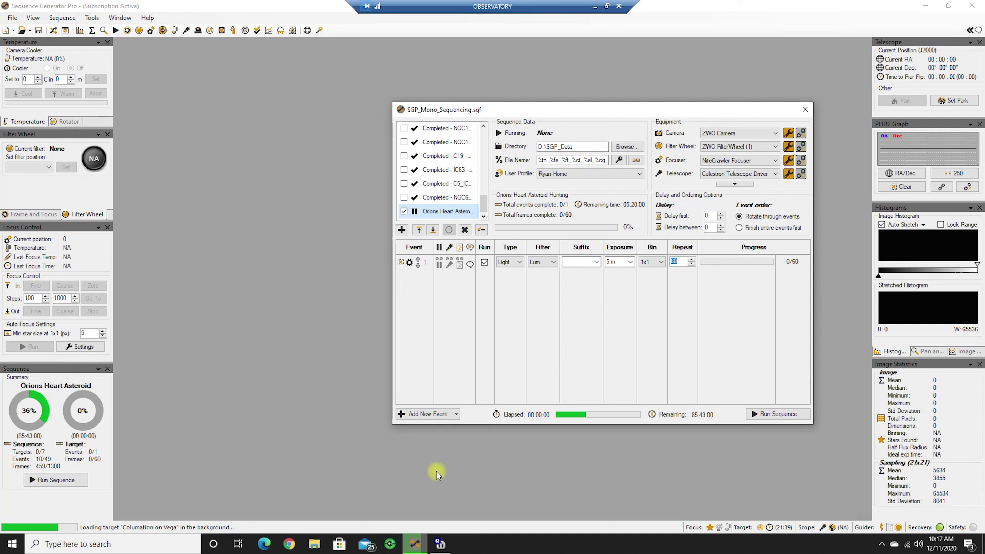
left_click(595, 6)
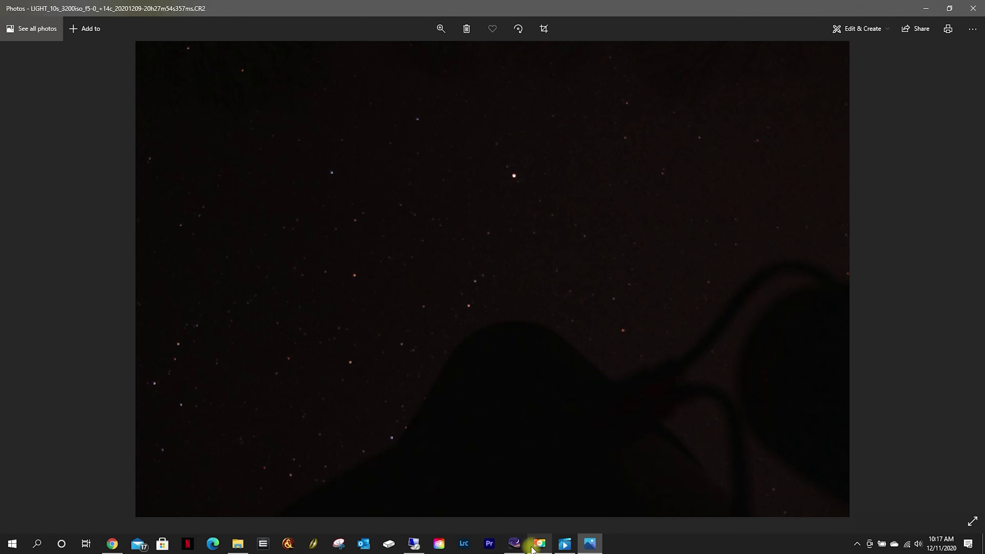
Step: Fast-forward Stellarium's clock to around 01:30 on 2020-12-13, then return to normal time rate
left_click(514, 543)
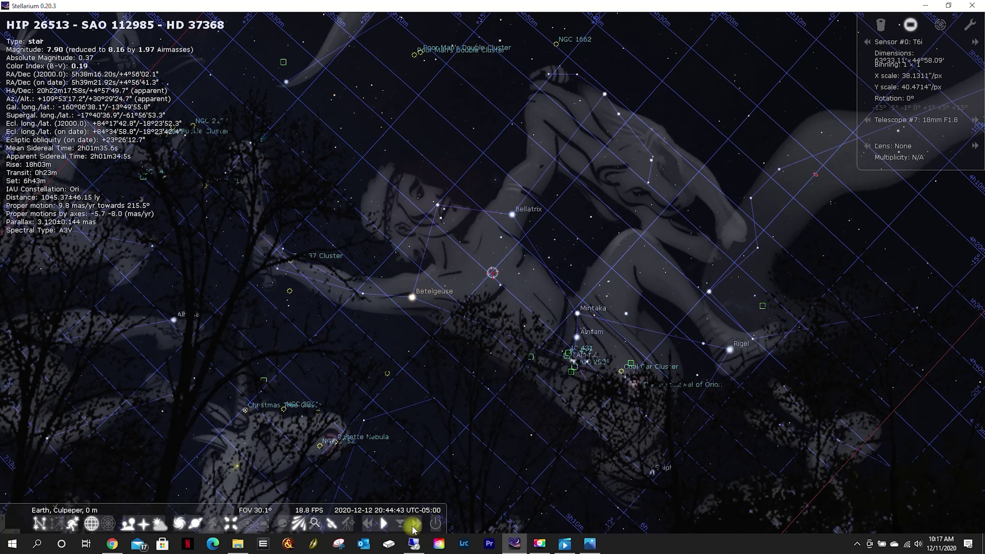
left_click(417, 527)
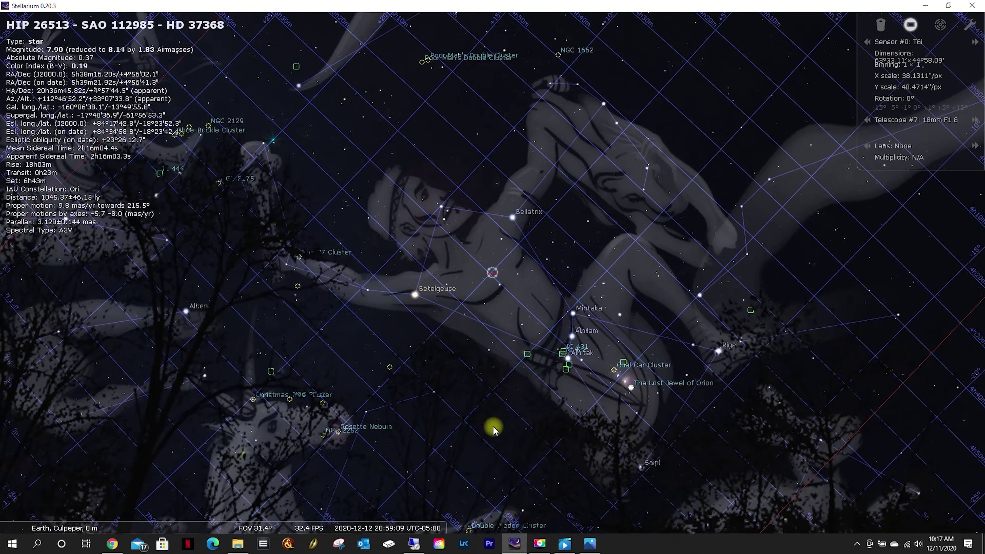
scroll(494, 429, "down", 3)
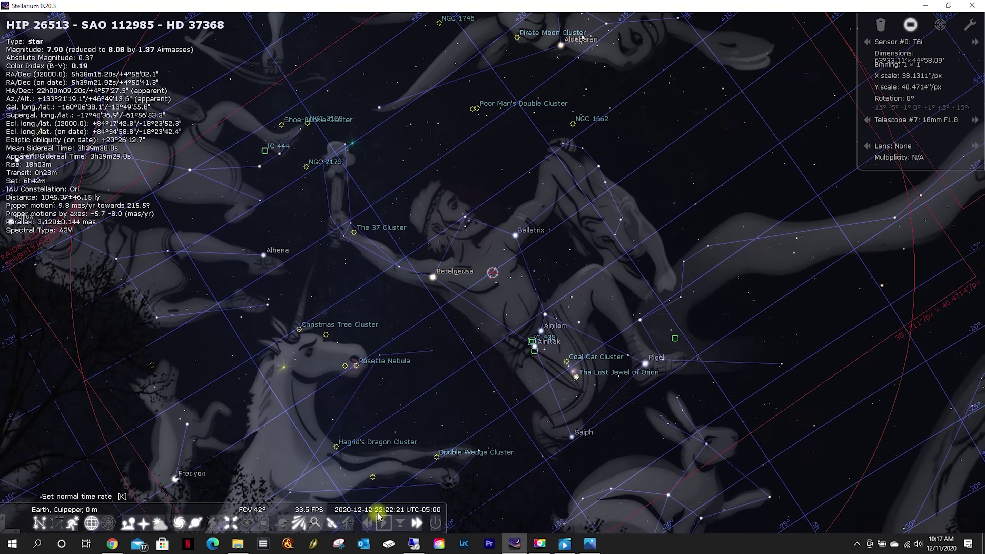
left_click(417, 523)
left_click(389, 524)
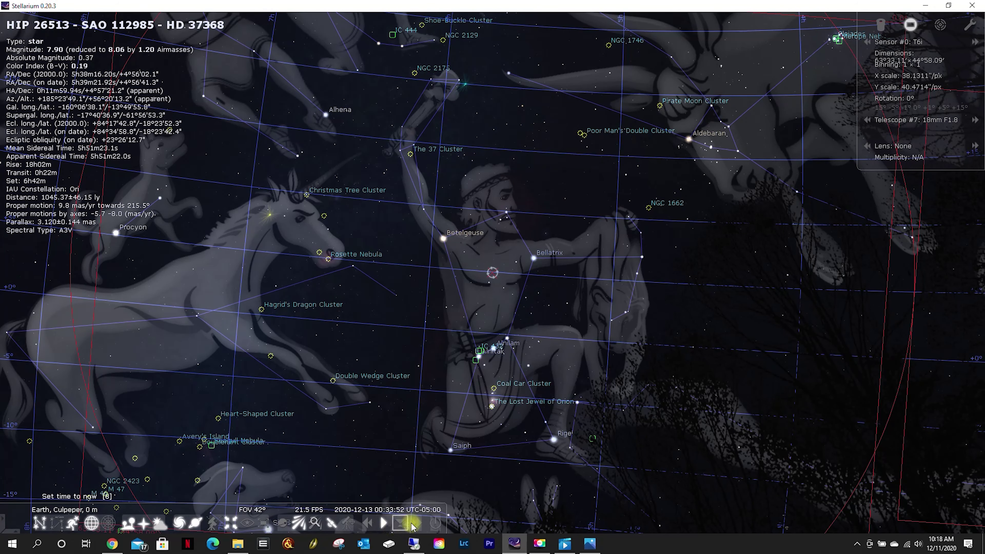
left_click(416, 524)
left_click(417, 523)
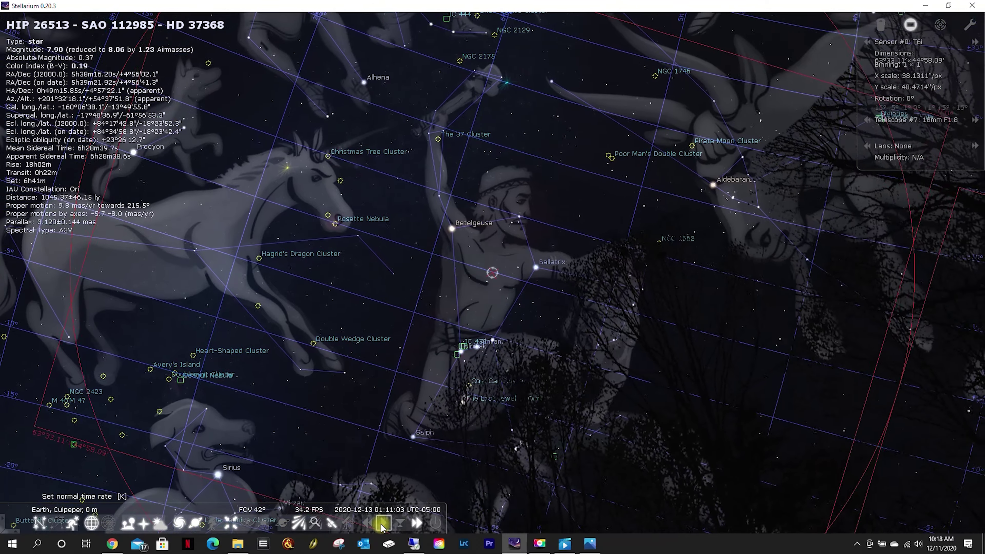
left_click(383, 524)
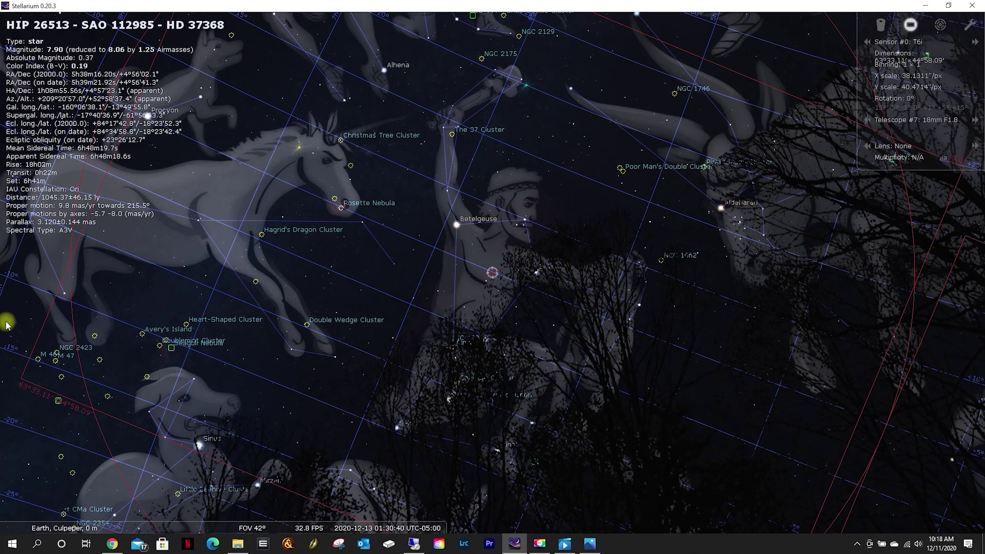
Step: Advance the Stellarium date eight days to 2020-12-21 and select the star HIP 30167
left_click(15, 315)
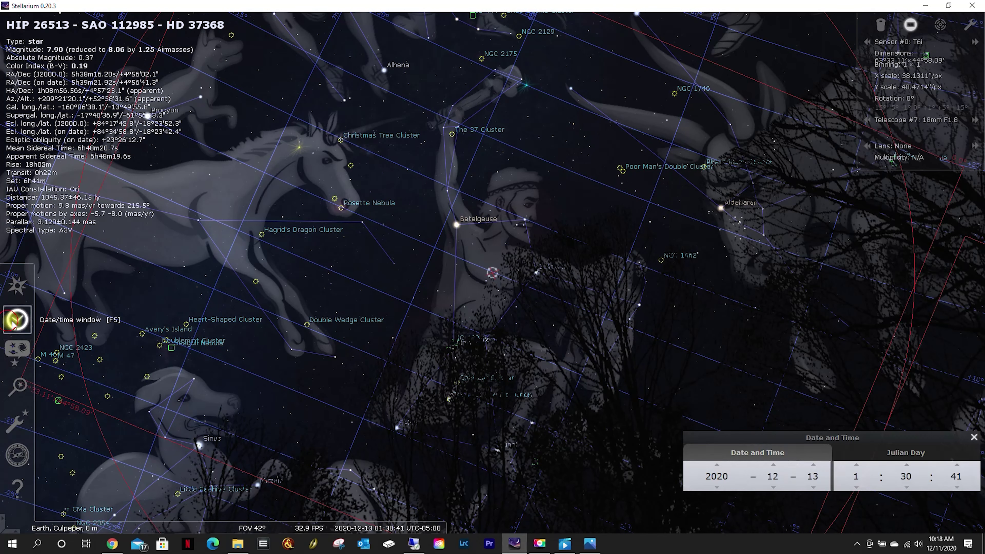
left_click(814, 468)
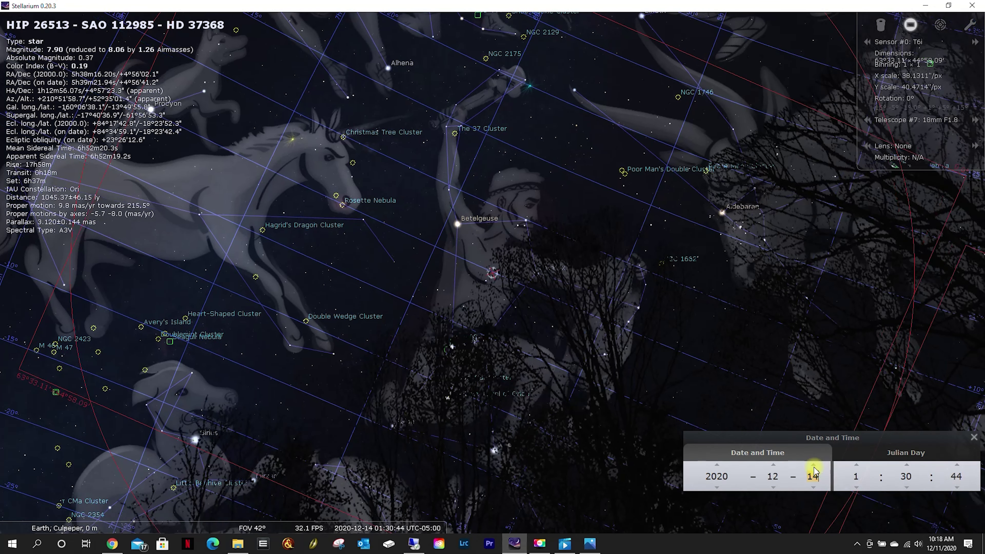
left_click(814, 468)
left_click(814, 468)
left_click(813, 468)
left_click(814, 467)
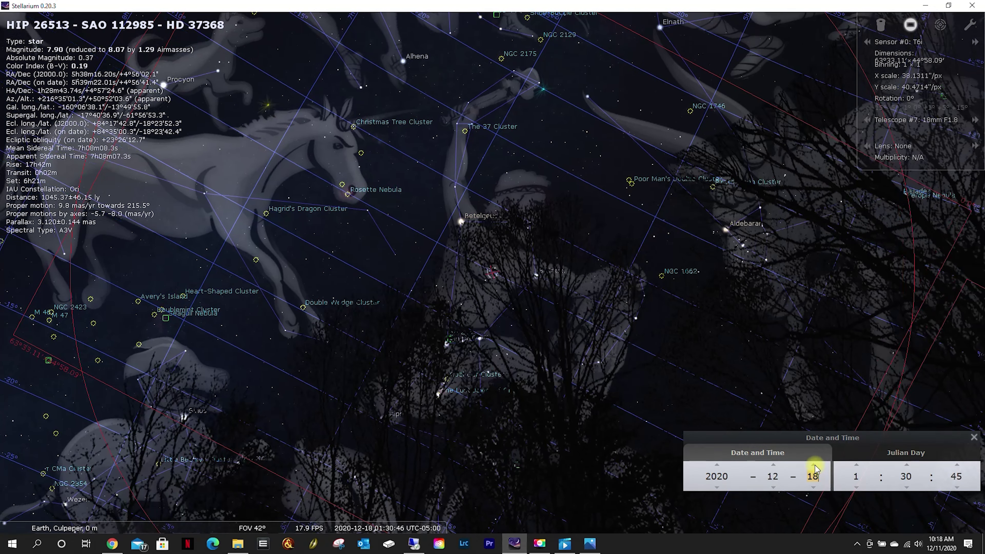
left_click(814, 467)
left_click(815, 467)
left_click(815, 466)
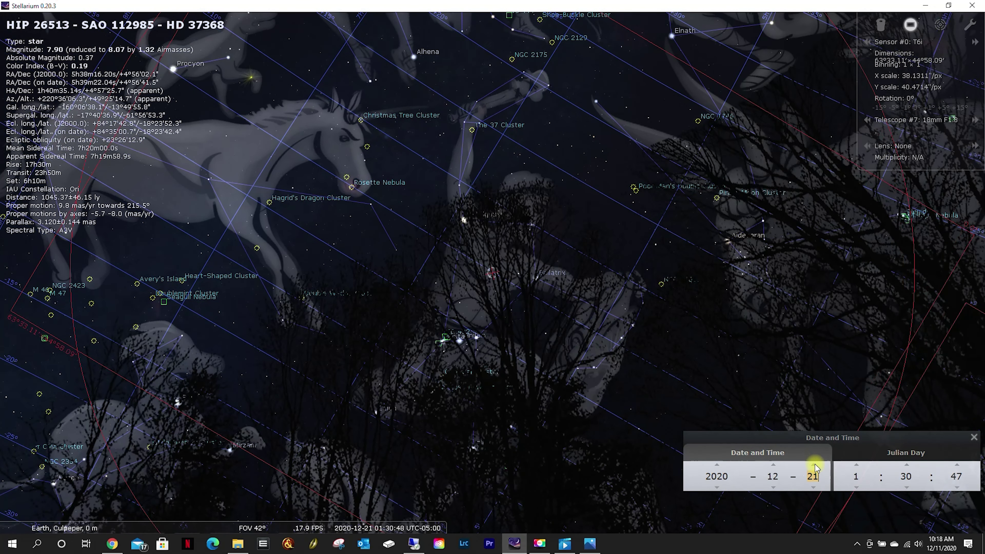
left_click(320, 306)
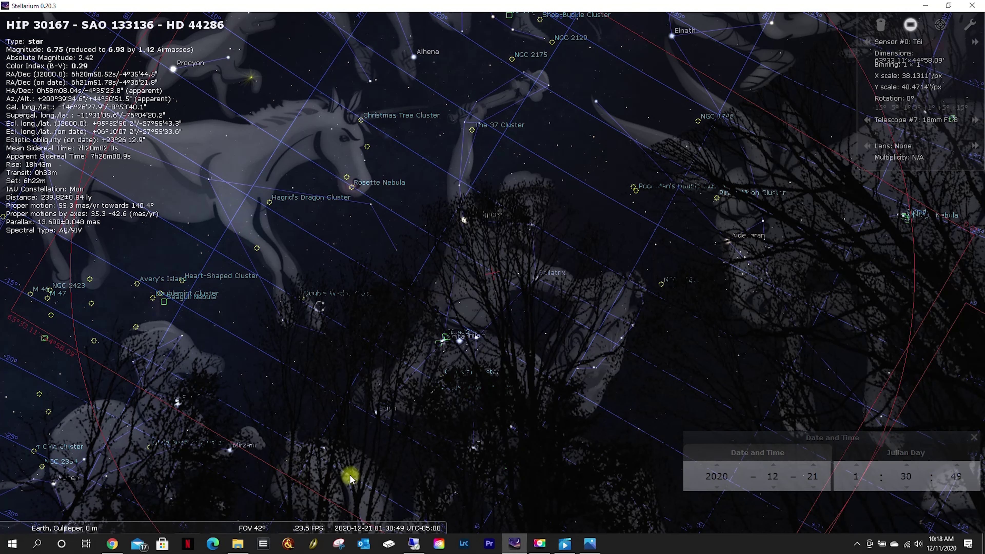
mouse_move(94, 525)
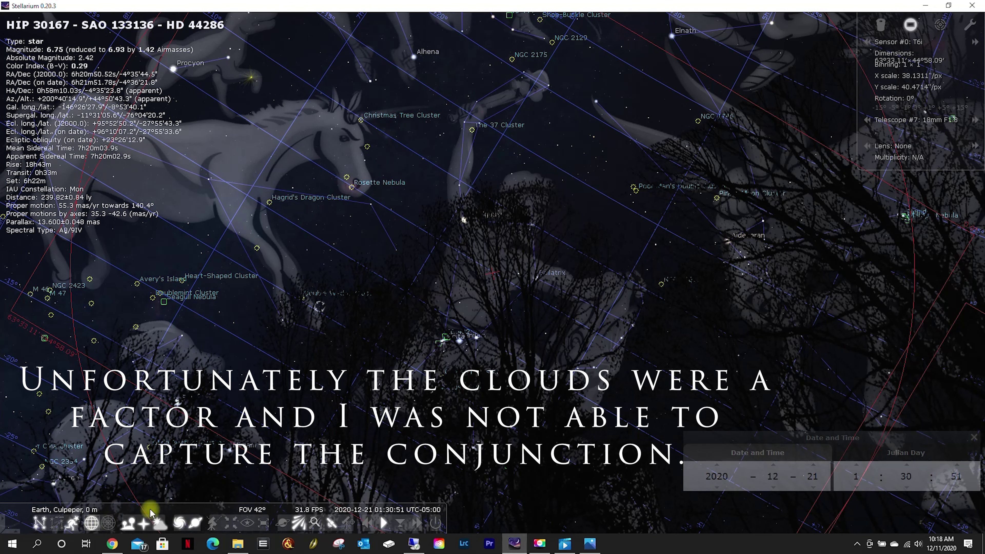
Step: Turn off the ground landscape and pan across Taurus, Lepus, Achernar, Mars and the Moon
left_click(129, 524)
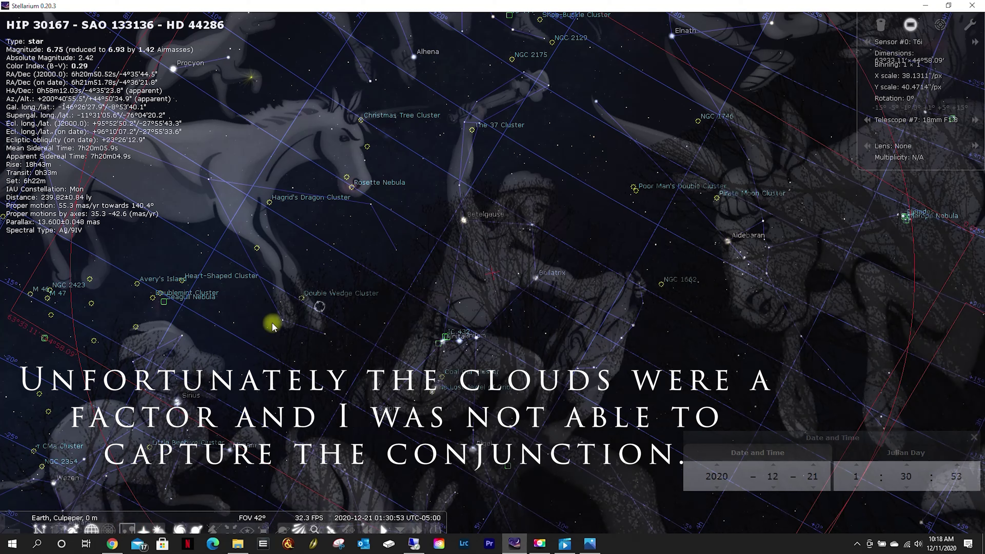
left_click_drag(787, 353, 243, 246)
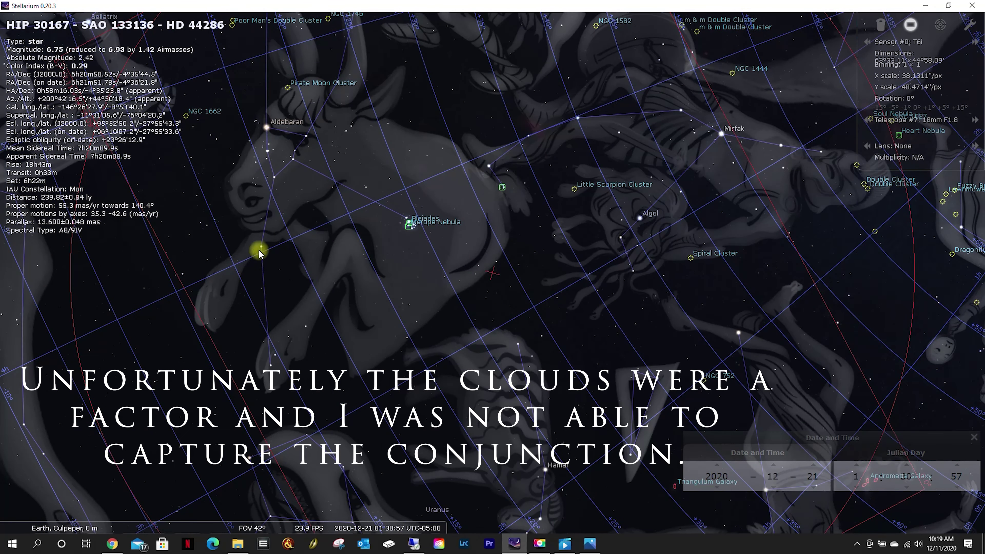
left_click_drag(788, 331, 693, 155)
left_click_drag(114, 335, 771, 264)
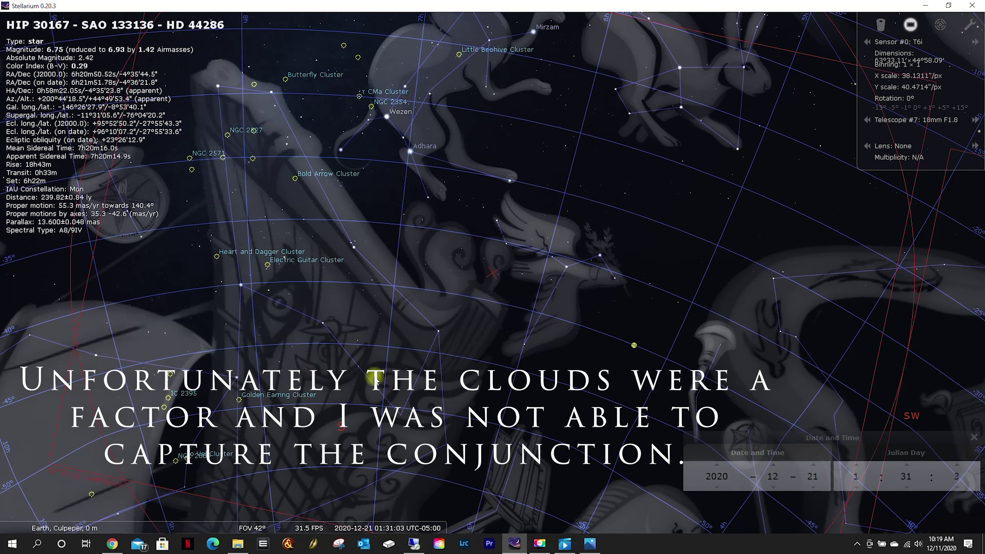
left_click_drag(683, 401, 360, 239)
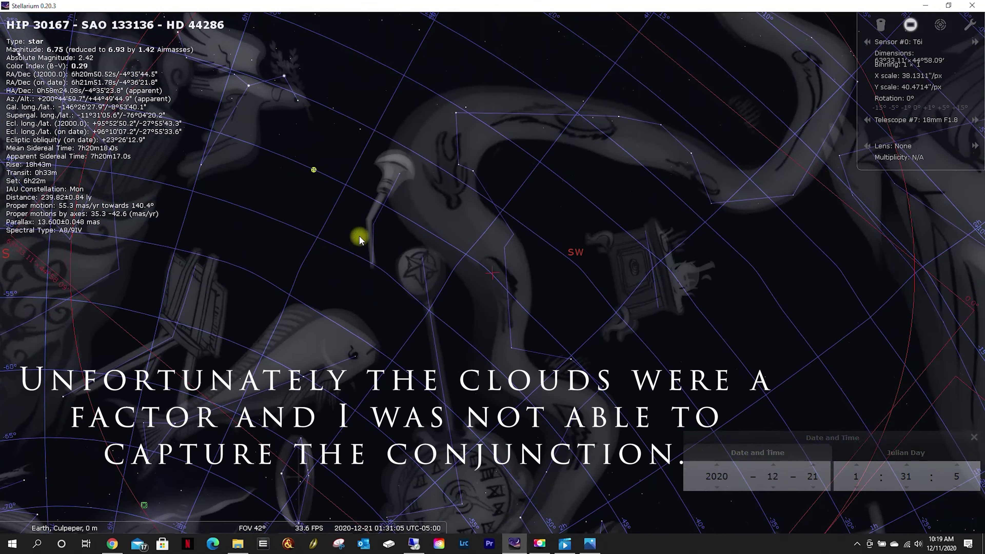
left_click_drag(514, 414, 486, 225)
left_click_drag(649, 266, 178, 208)
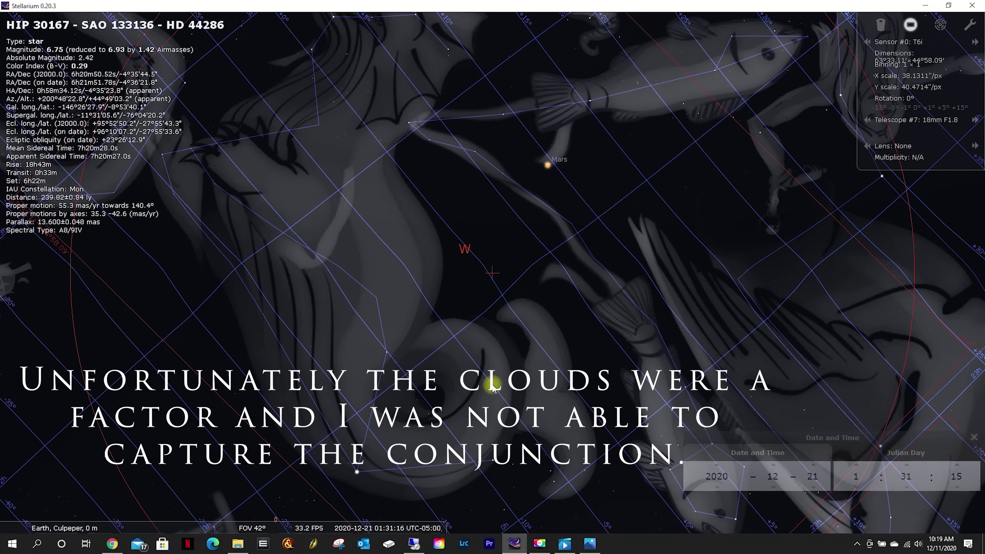
left_click_drag(494, 386, 413, 157)
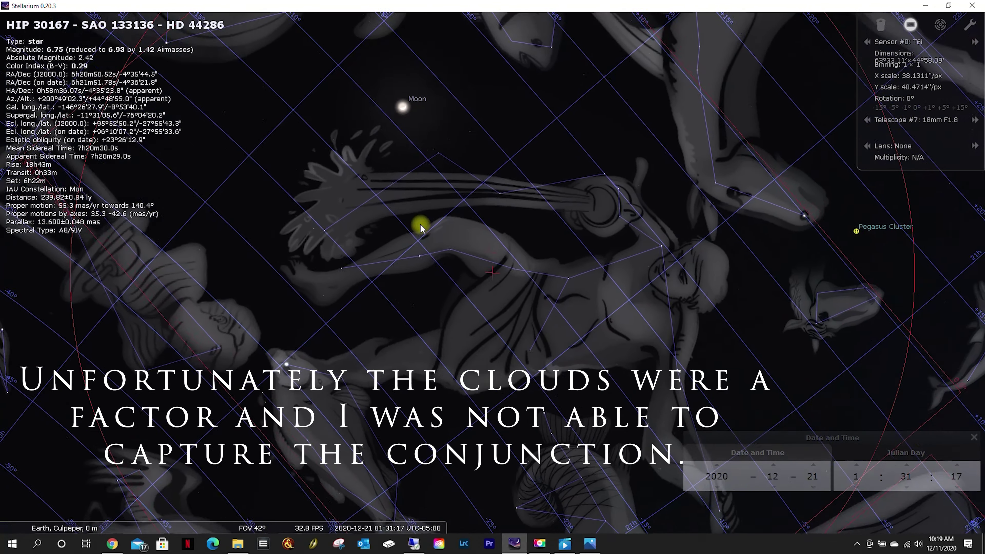
left_click_drag(422, 228, 468, 374)
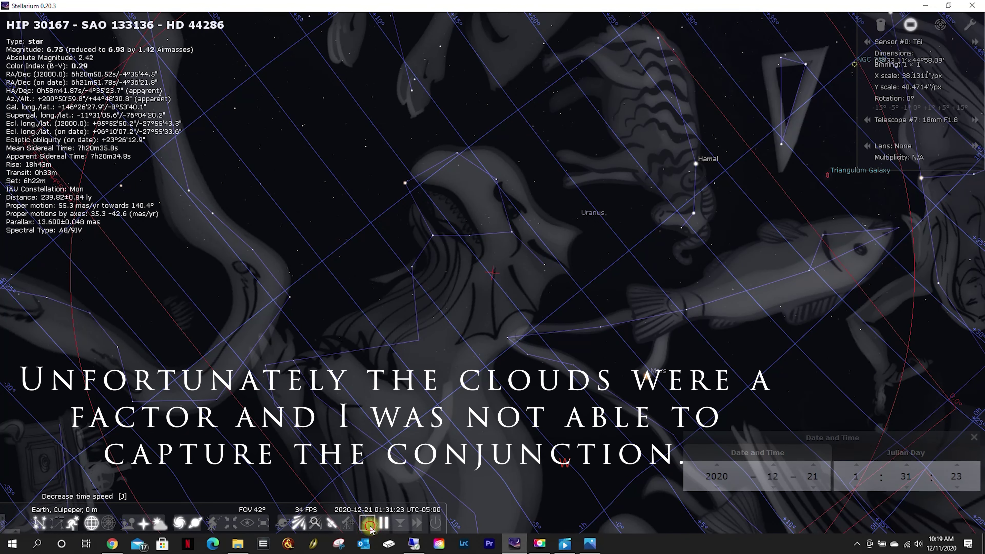
left_click(369, 524)
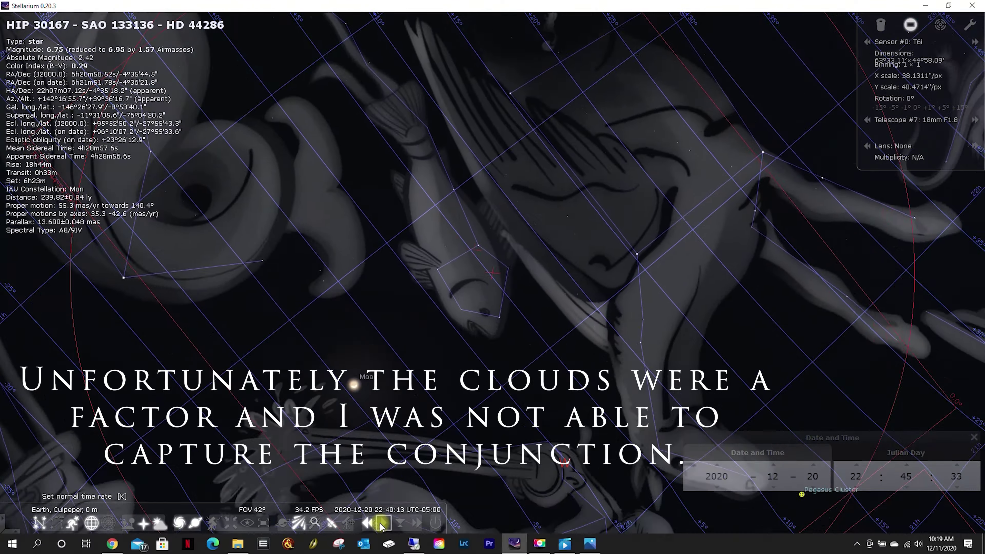
left_click(382, 525)
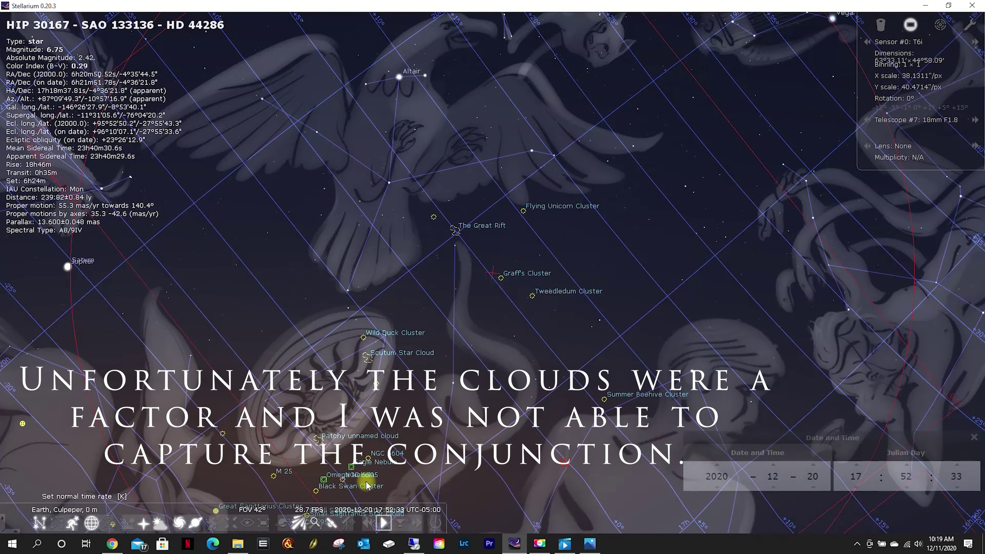
left_click_drag(215, 209, 391, 300)
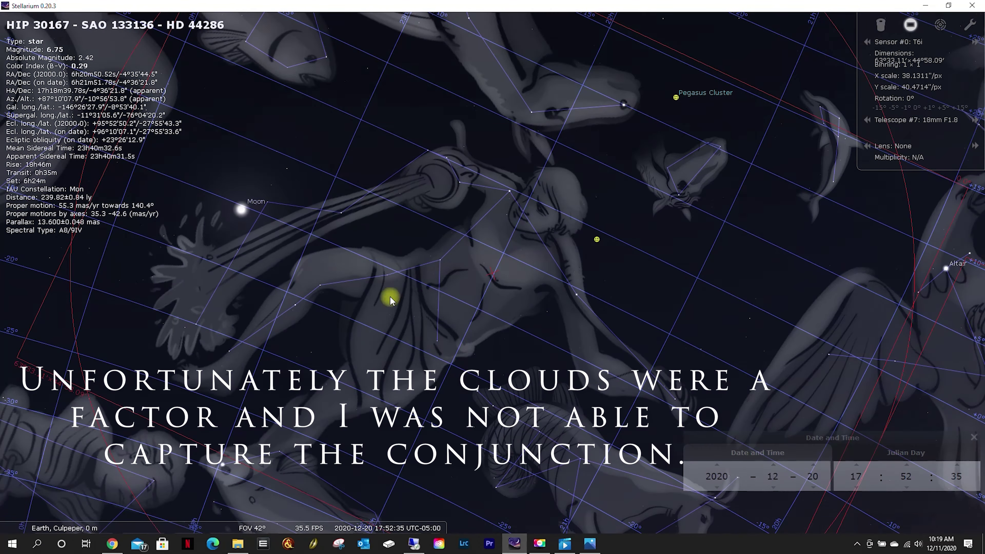
left_click_drag(156, 233, 111, 245)
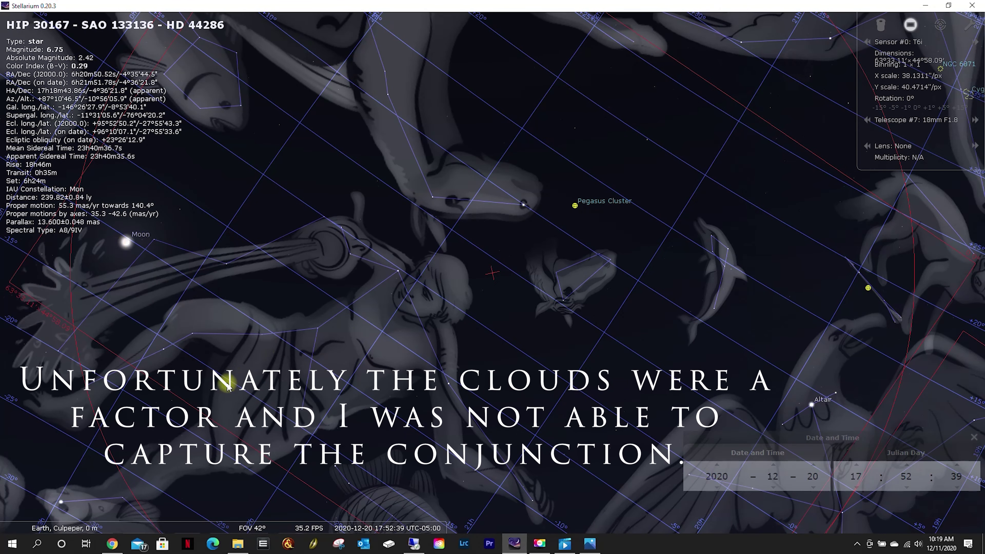
scroll(381, 382, "down", 5)
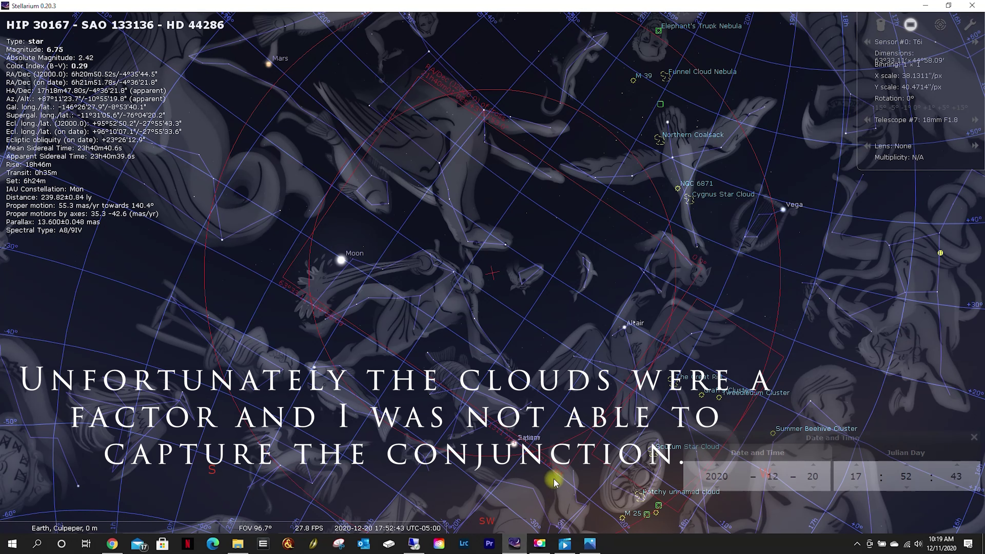
scroll(553, 482, "up", 6)
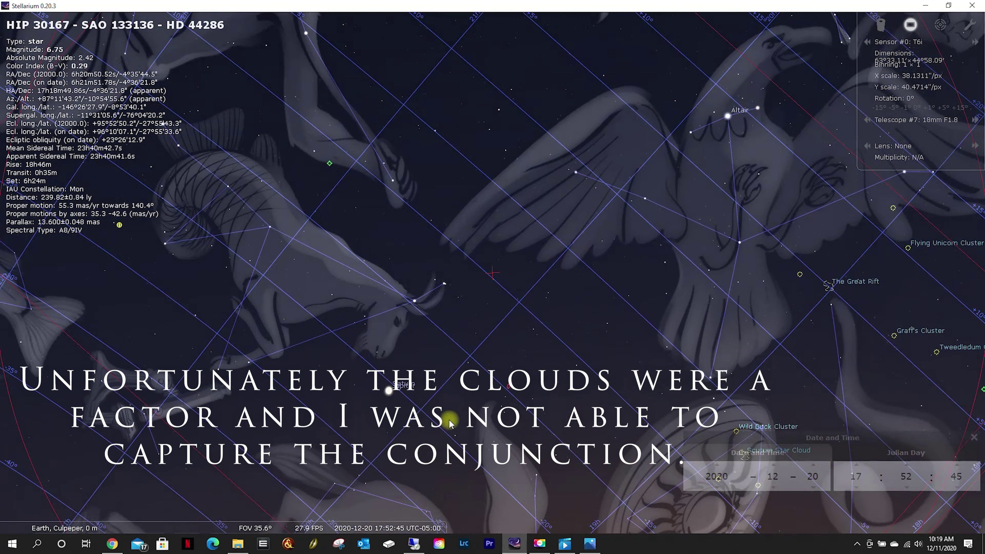
left_click_drag(450, 423, 530, 246)
left_click(472, 212)
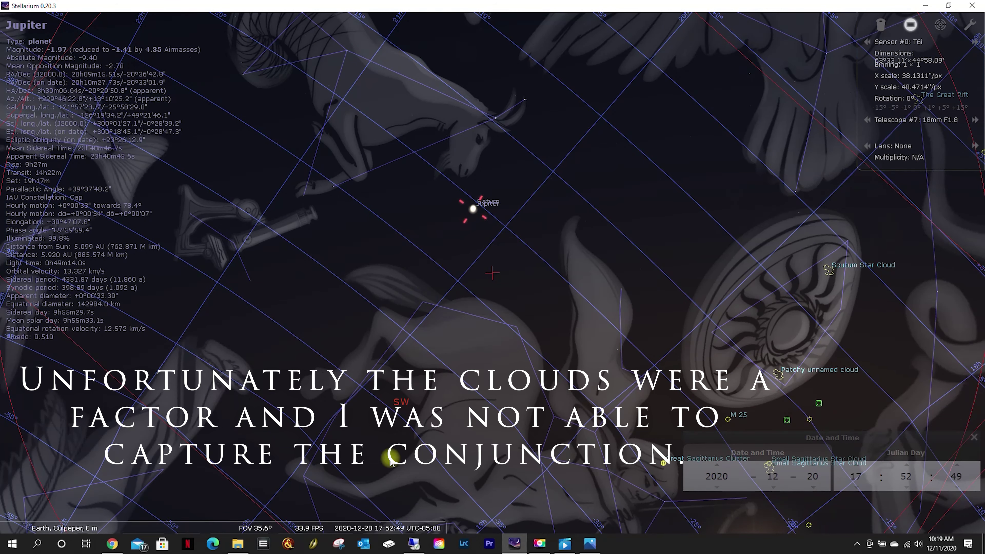
mouse_move(242, 512)
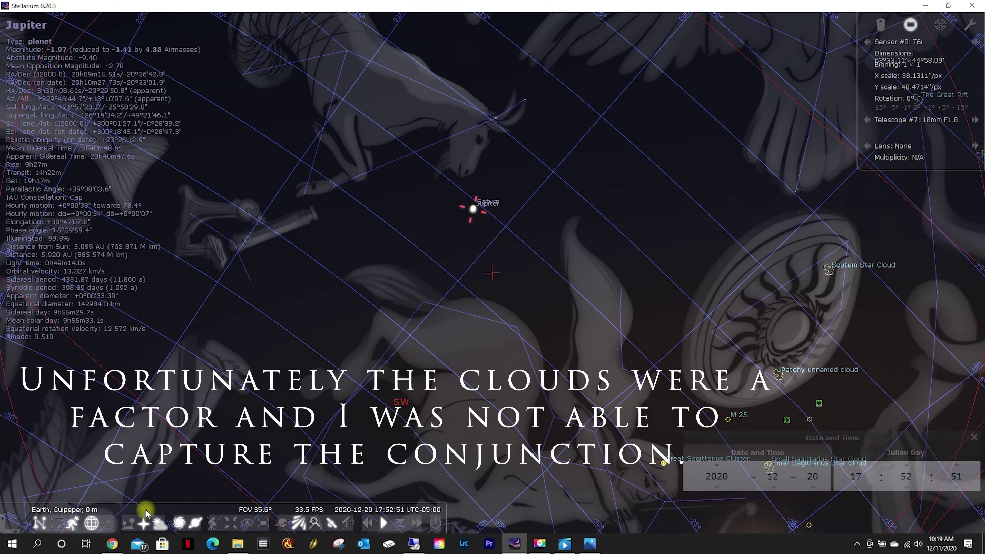
left_click(128, 524)
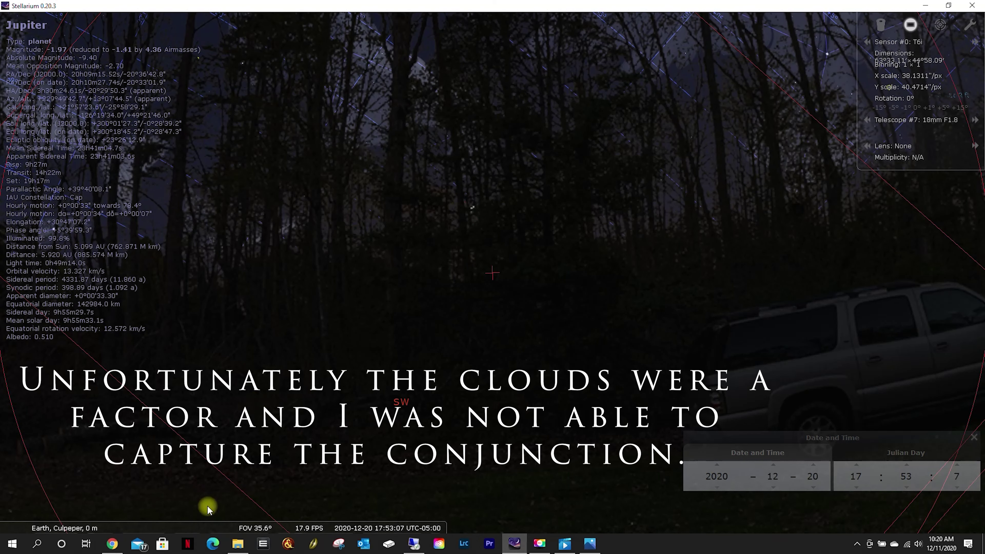
mouse_move(195, 524)
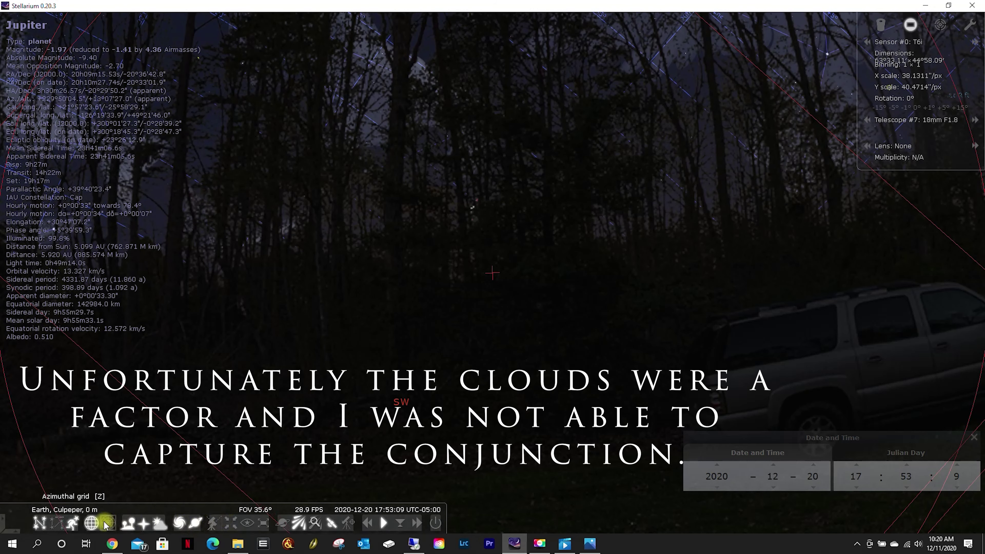
left_click(128, 526)
Step: Centre Jupiter and zoom from about 58° to 2.5° field of view, revealing Callisto
left_click_drag(467, 216, 470, 298)
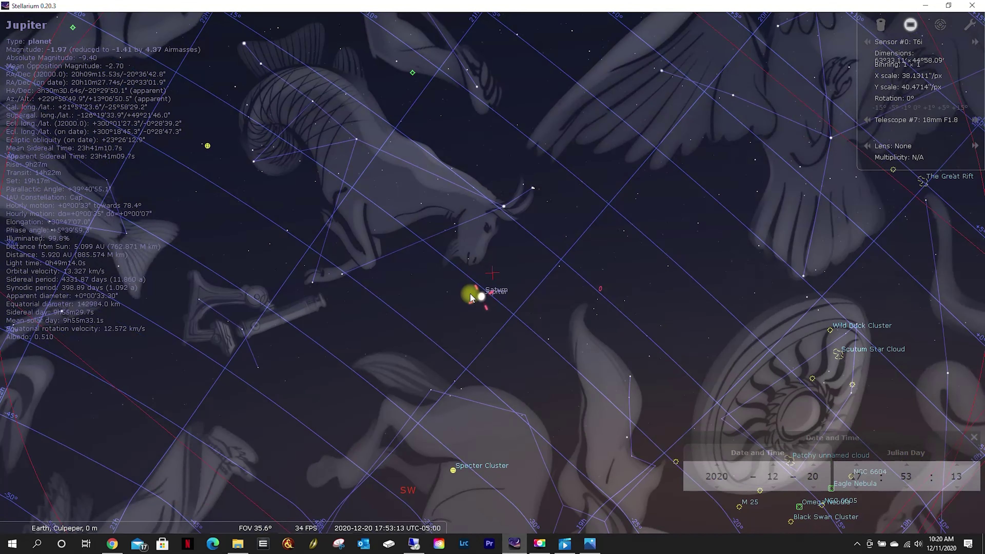
left_click(911, 26)
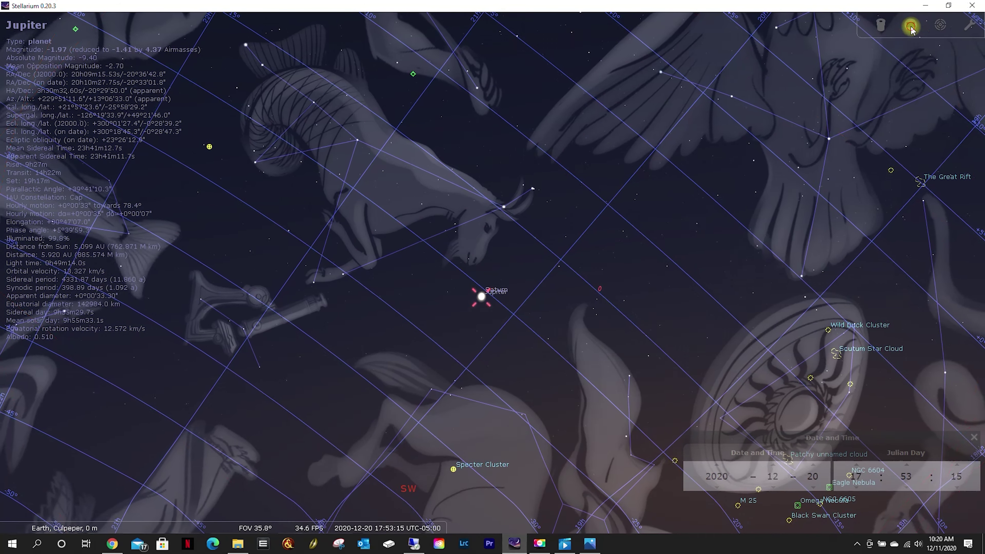
left_click(911, 26)
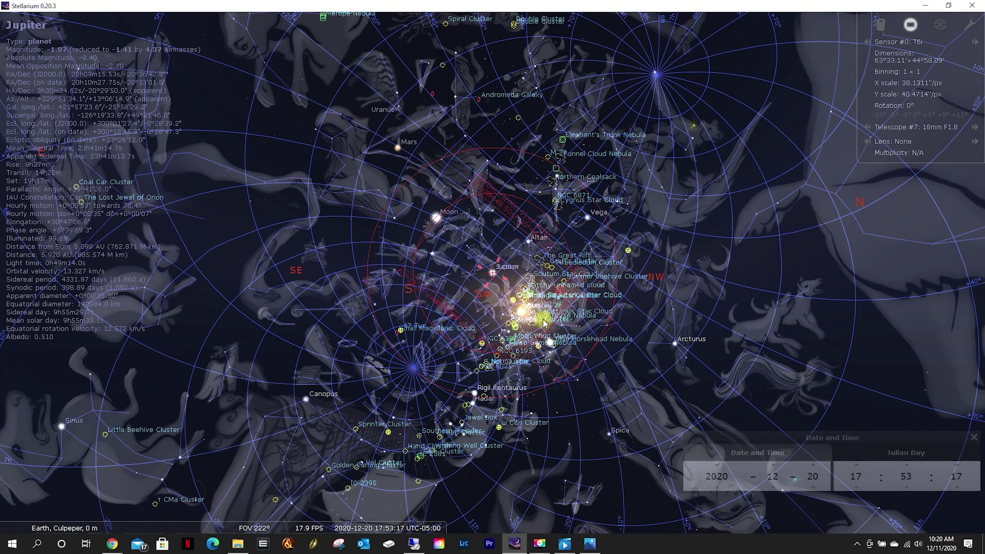
scroll(543, 301, "up", 10)
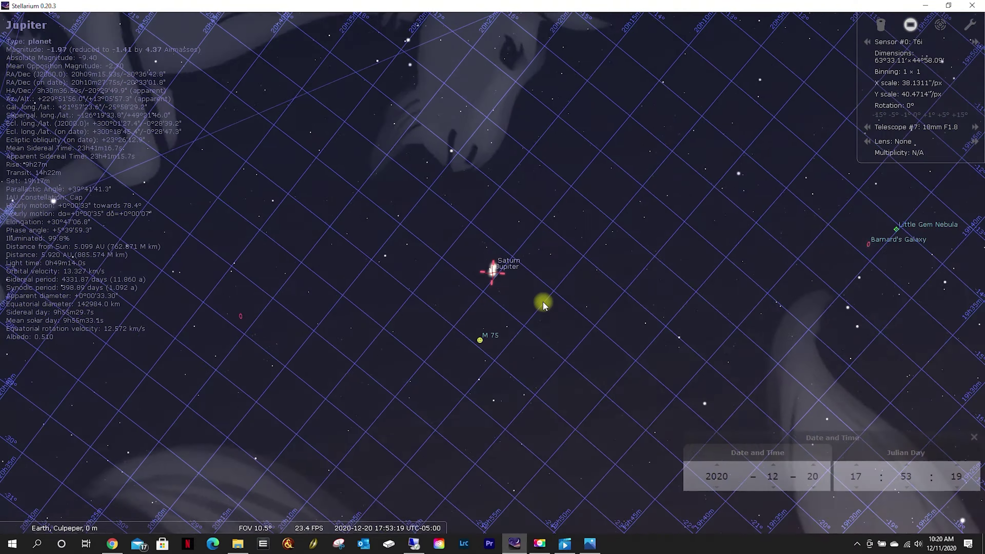
scroll(570, 229, "down", 6)
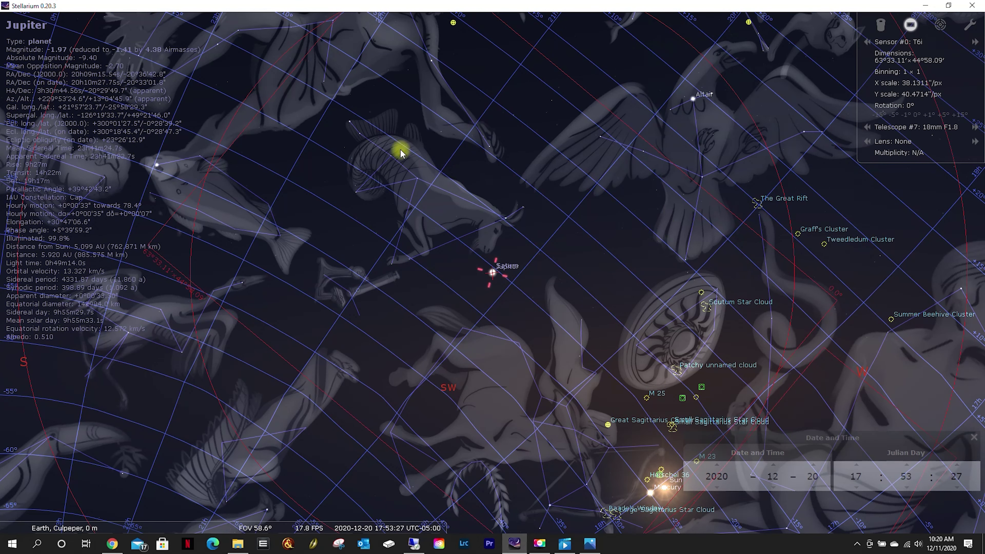
scroll(501, 273, "up", 6)
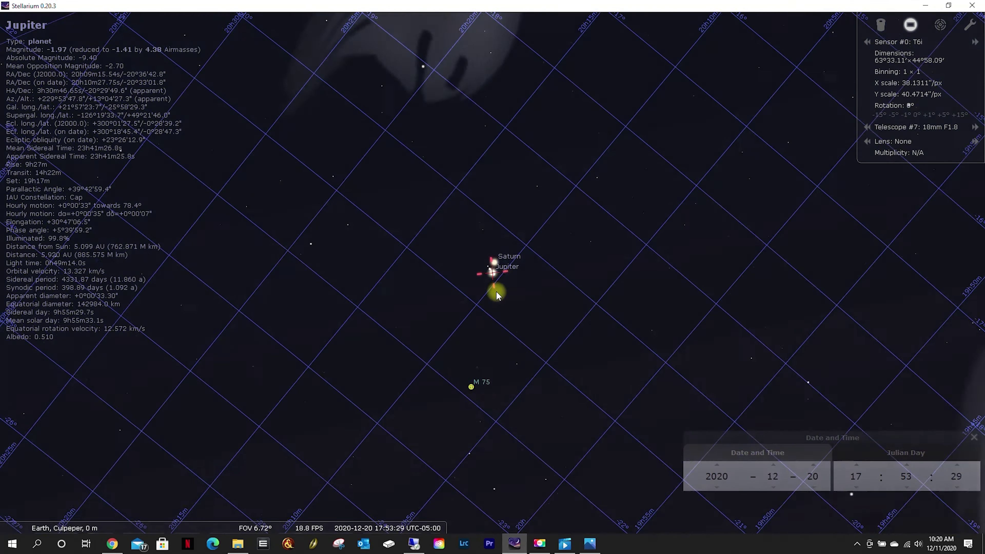
scroll(496, 292, "up", 3)
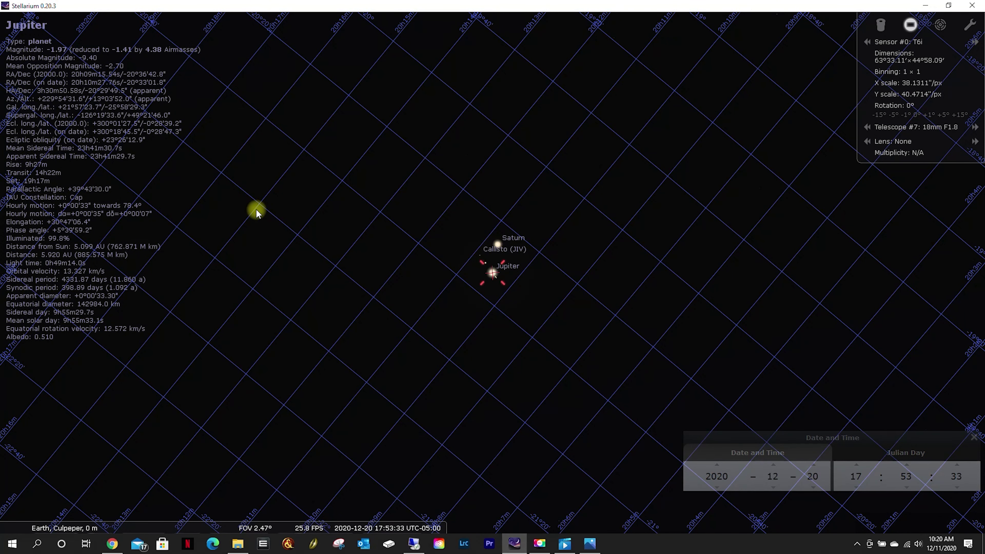
Step: Select the ZWO ASI1600MM sensor and the EdgeHD 11" with .7 reducer telescope
left_click(974, 44)
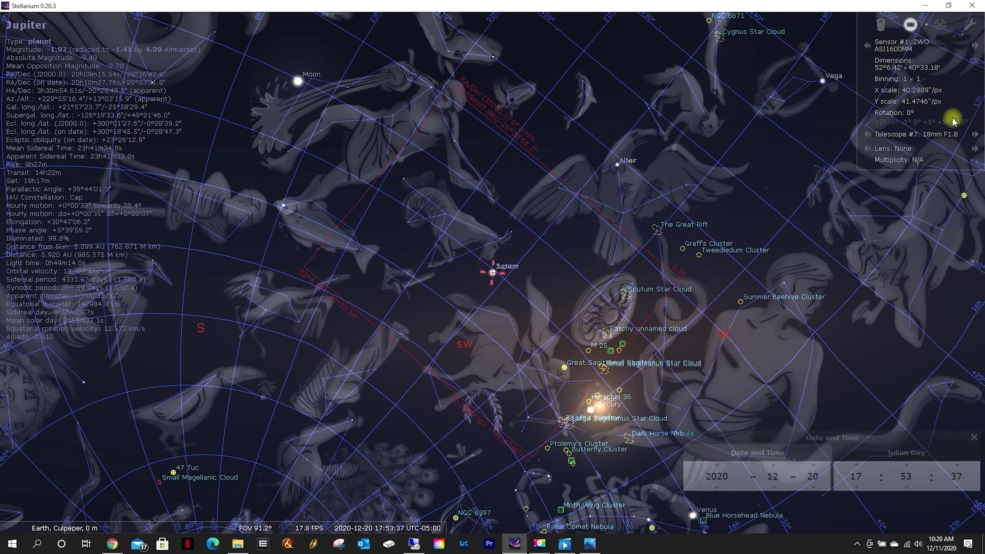
left_click(975, 135)
left_click(974, 136)
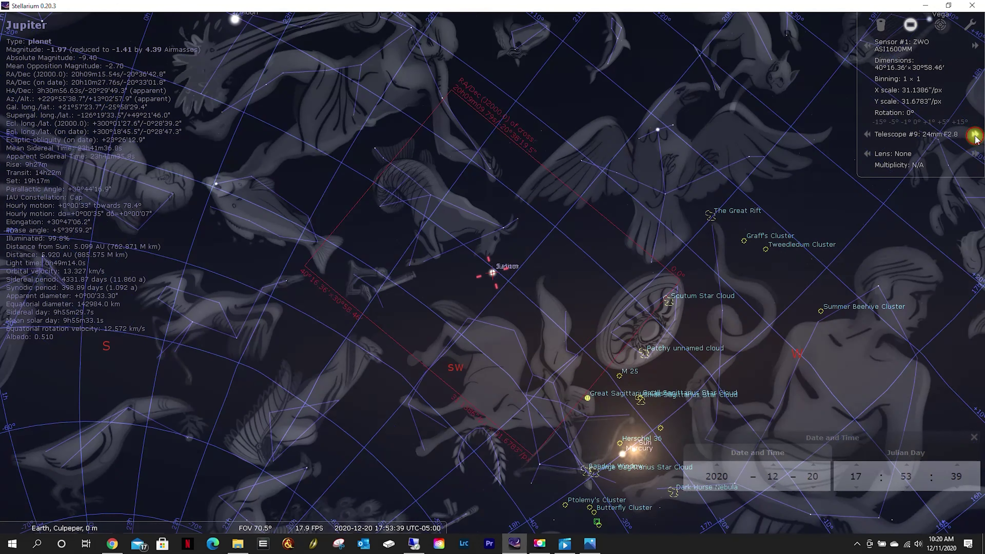
left_click(975, 136)
left_click(975, 136)
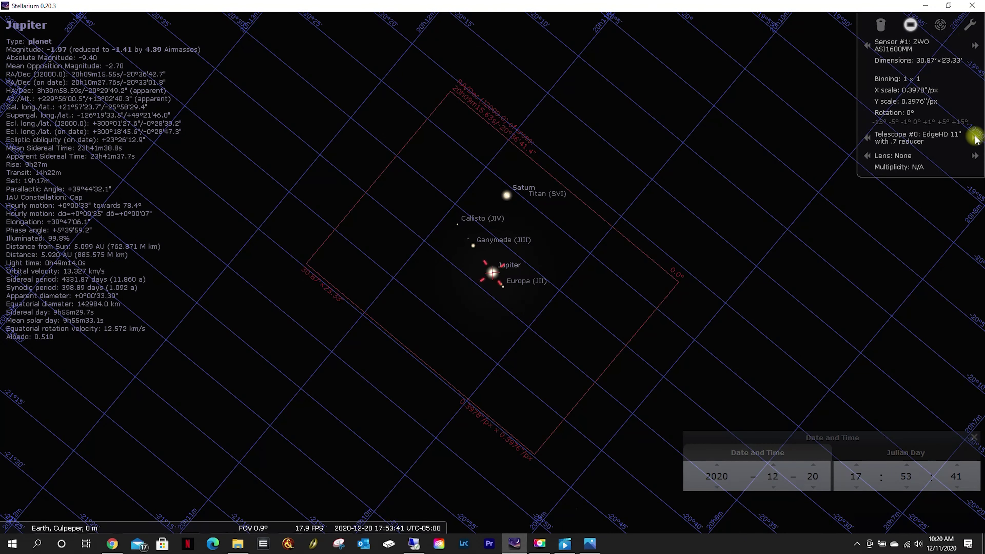
Step: Select Jupiter and refresh the 0.9° CCD frame so it encloses both planets and moons
scroll(539, 260, "up", 3)
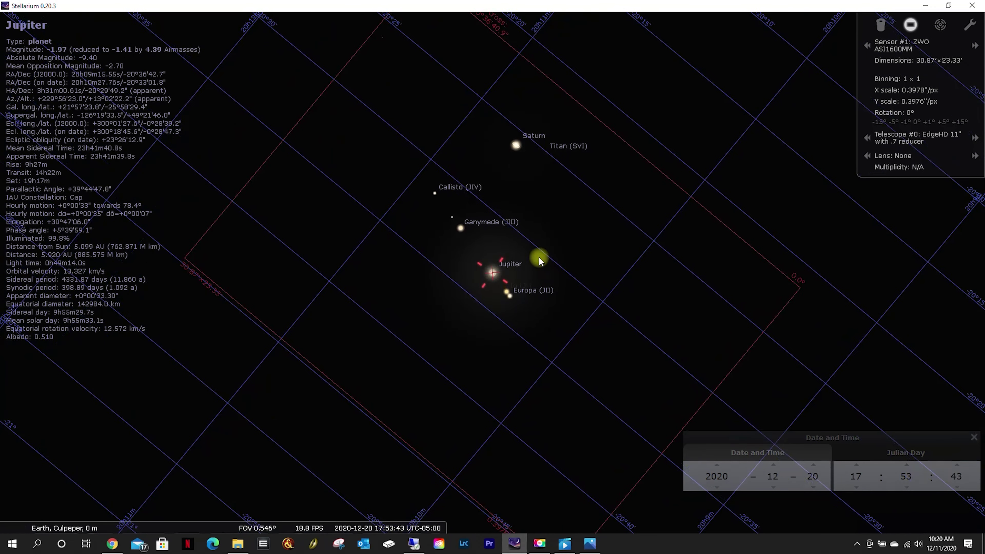
left_click_drag(550, 193, 528, 223)
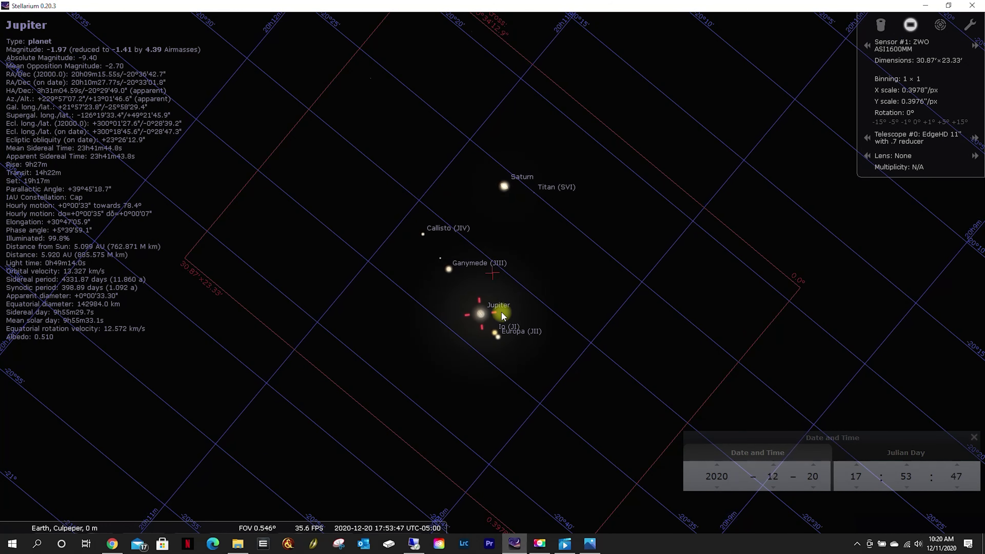
left_click(483, 318)
left_click(911, 25)
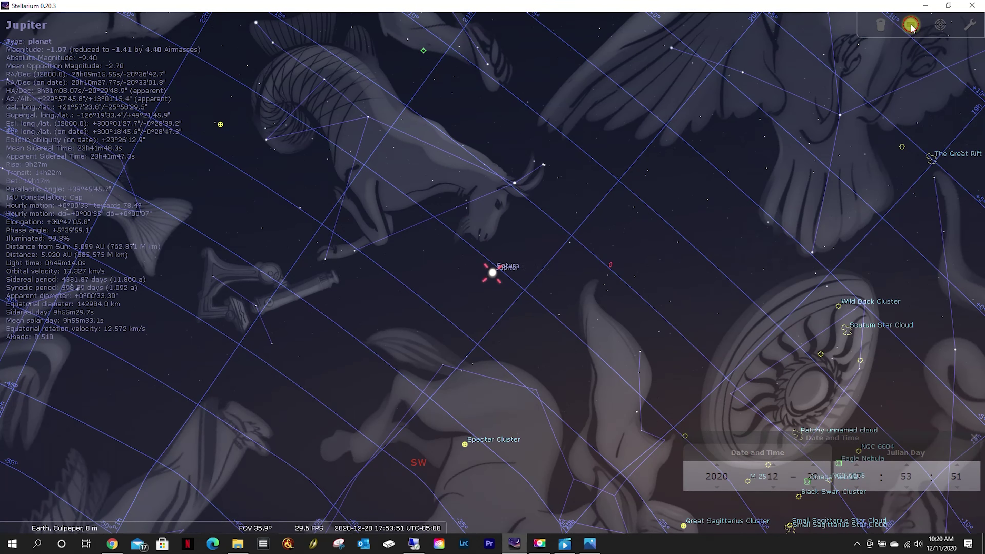
left_click(911, 25)
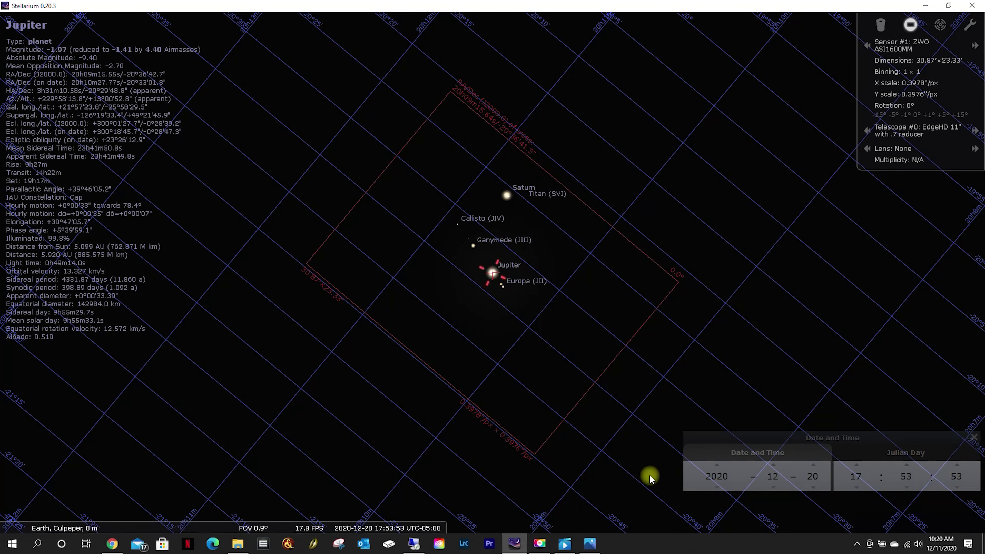
Step: Advance the date through December 21, 22 and 23 to check the planets' framing
left_click(814, 467)
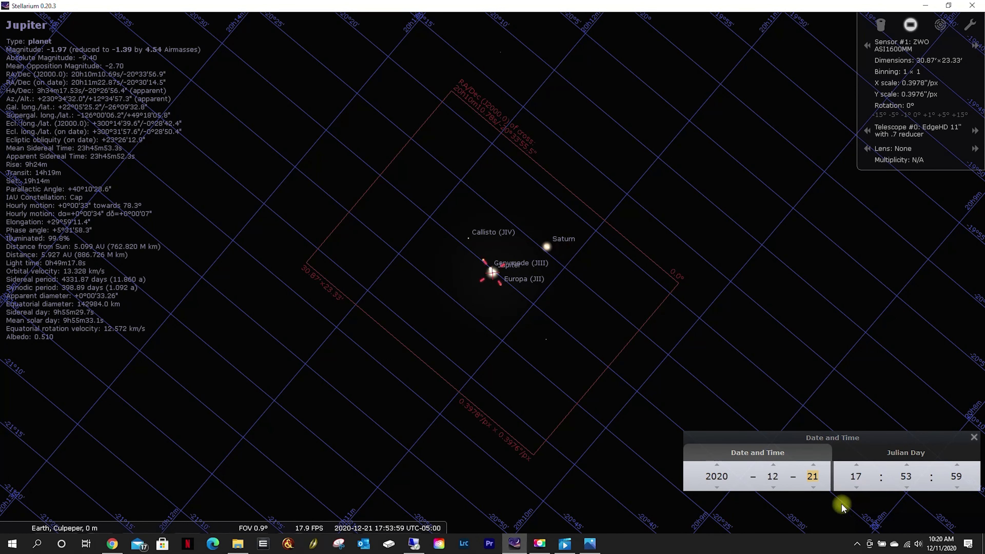
left_click(813, 465)
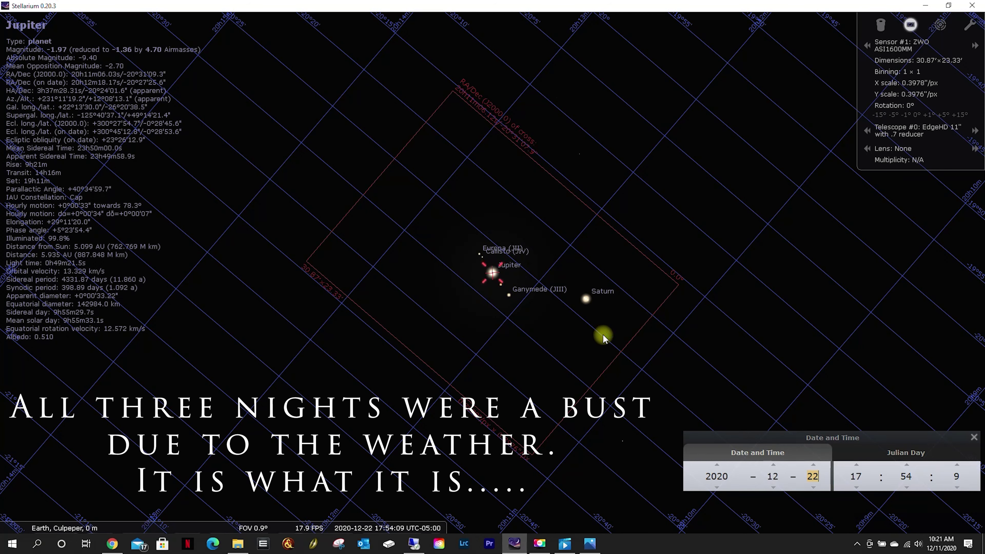
left_click(814, 466)
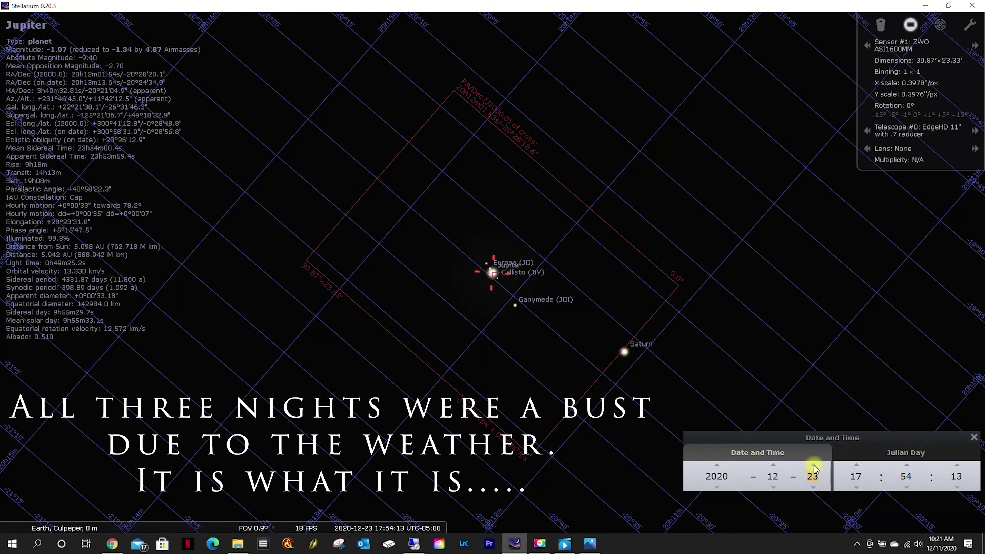
Step: Step the date back four days to 2020-12-19
left_click(814, 487)
left_click(813, 487)
left_click(814, 487)
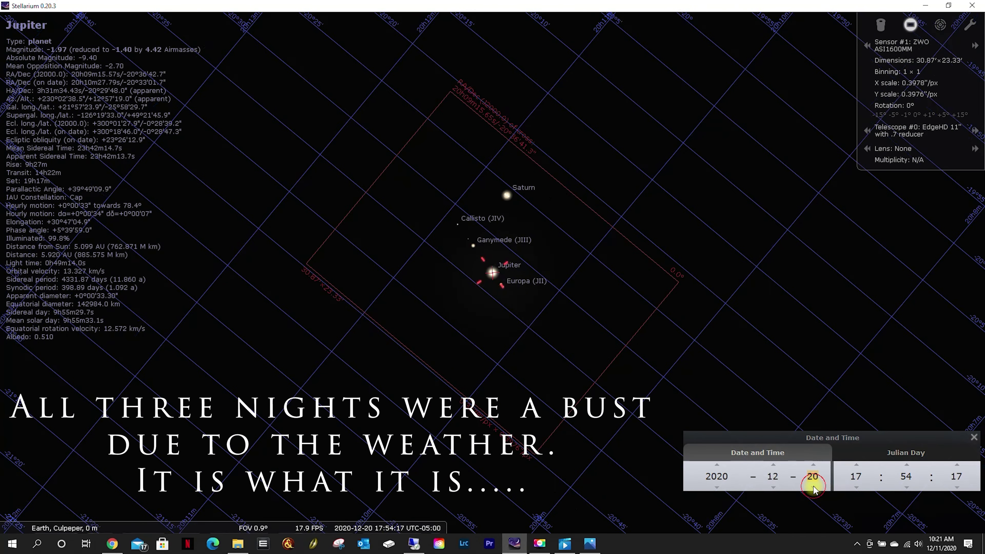
left_click(814, 488)
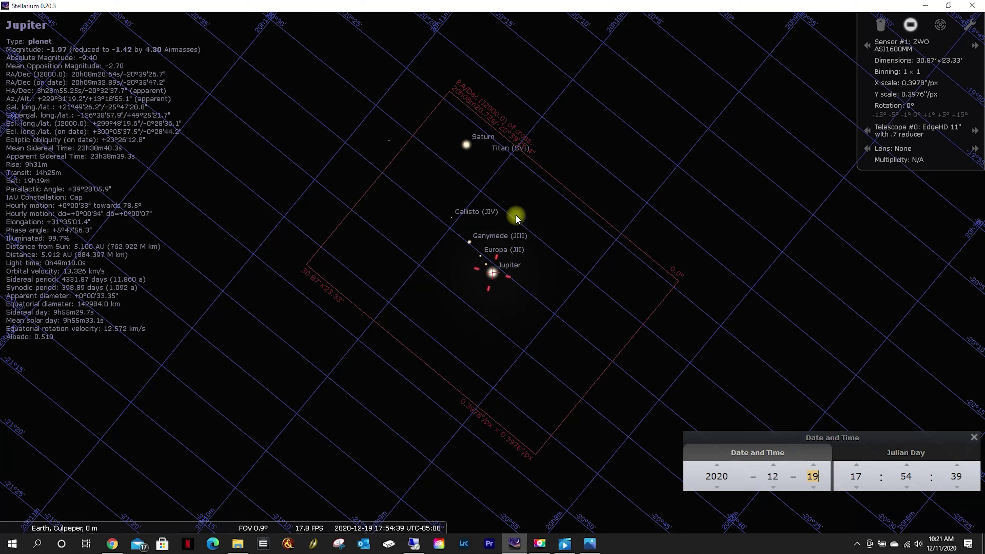
Step: Zoom out and shift Jupiter and Saturn toward the top of the view
scroll(517, 220, "down", 5)
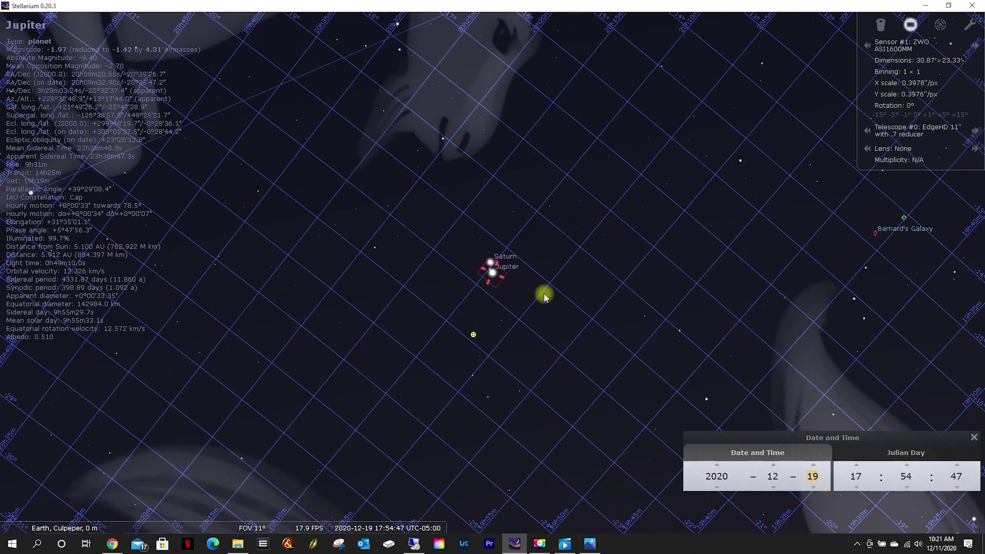
scroll(543, 298, "down", 3)
mouse_move(322, 530)
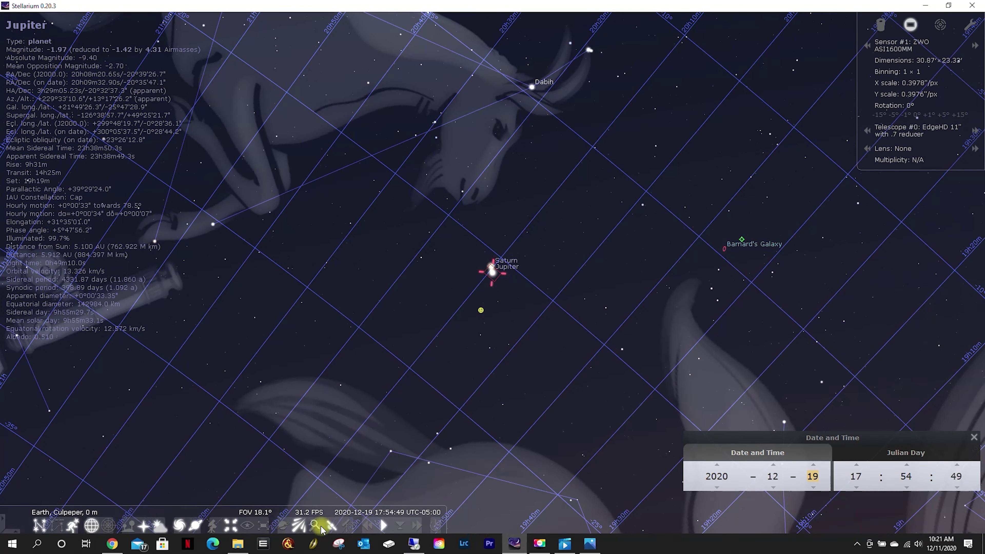
left_click_drag(595, 447, 555, 294)
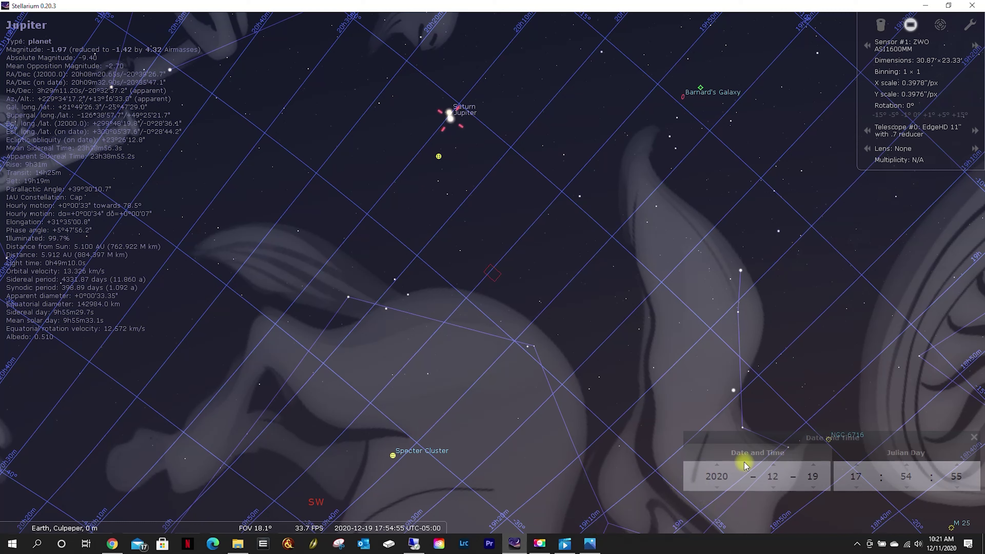
Step: Run simulated time faster until about 19:23, then restore the normal time rate
mouse_move(117, 523)
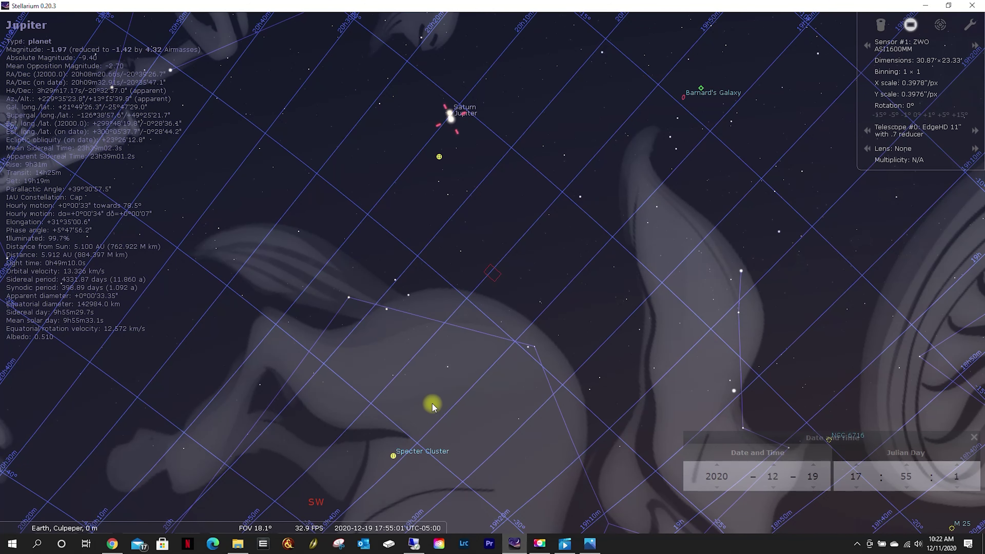
mouse_move(351, 521)
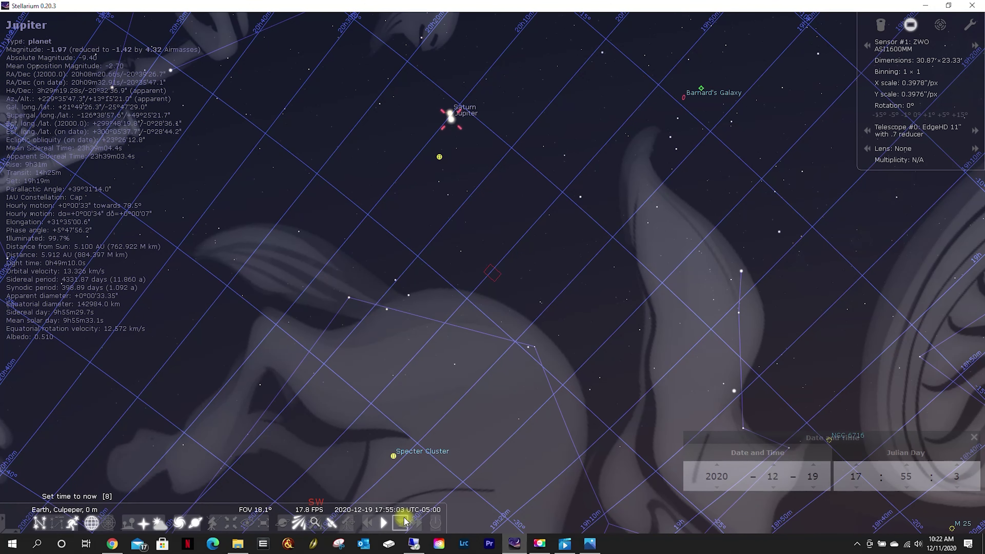
left_click(418, 524)
left_click(418, 524)
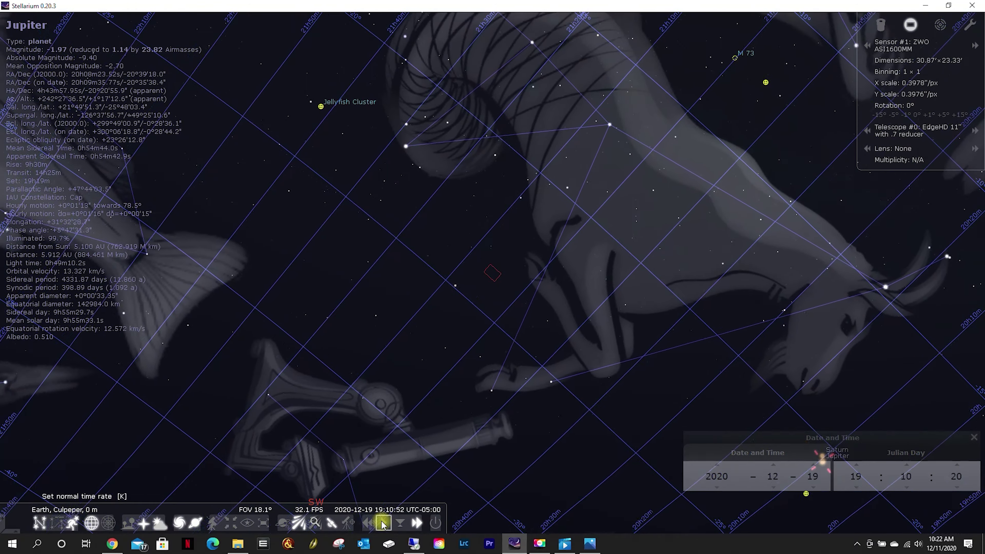
left_click(383, 525)
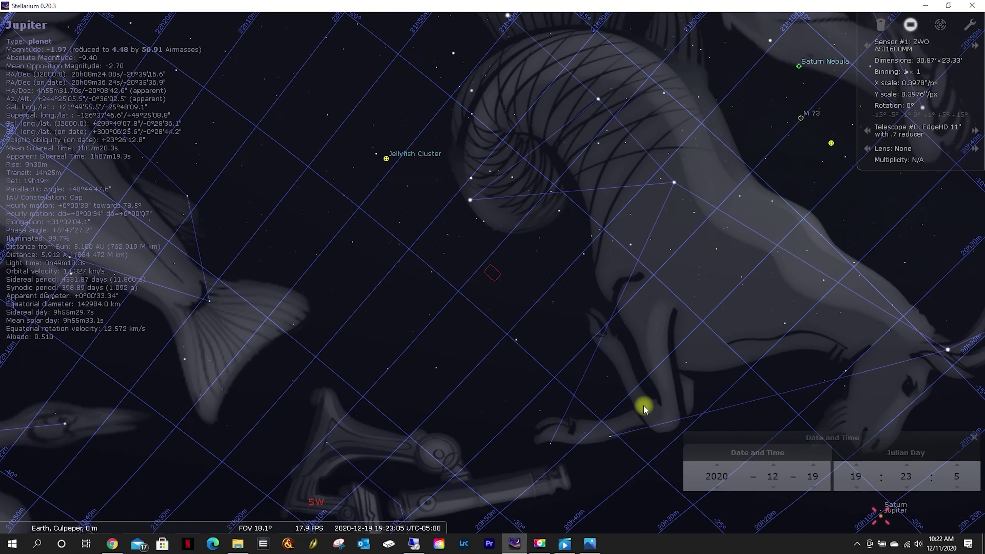
Step: Pan toward the southwest horizon and zoom out to about 68° field of view
left_click_drag(607, 431, 562, 417)
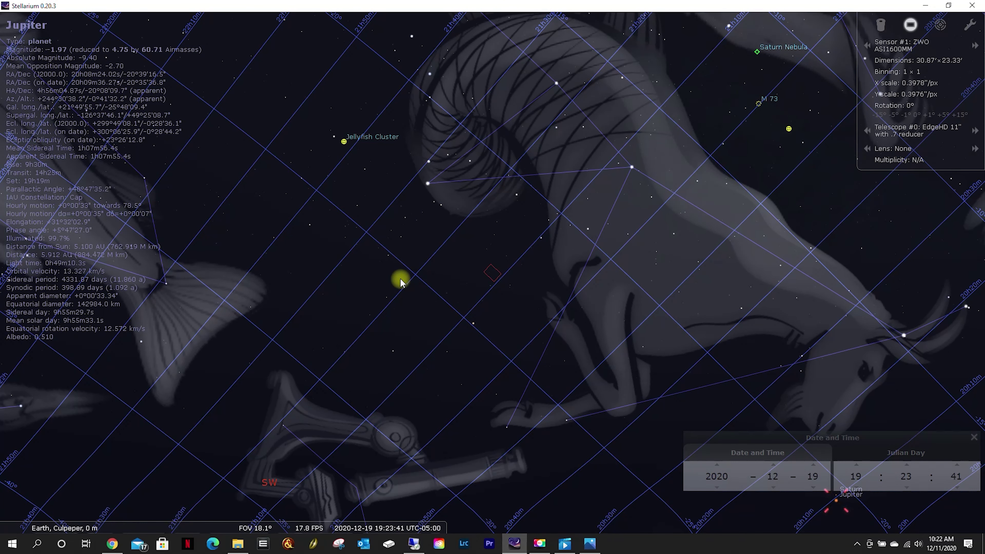
scroll(314, 321, "down", 10)
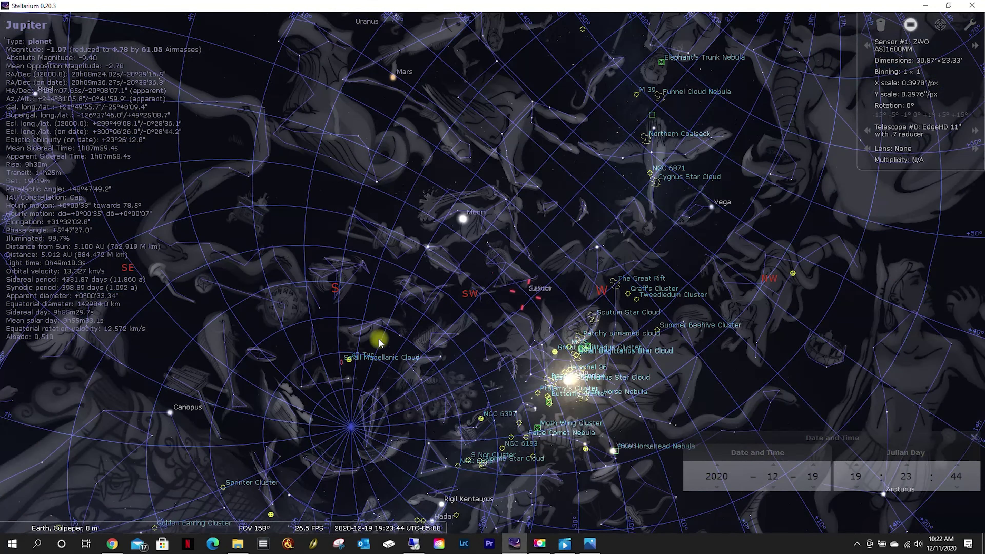
left_click_drag(279, 365, 421, 359)
scroll(422, 359, "up", 5)
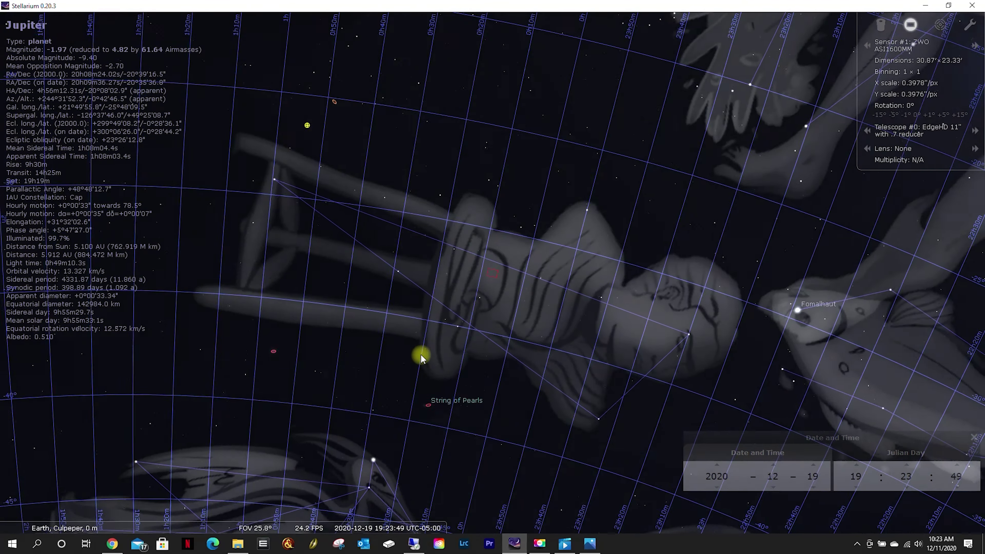
scroll(422, 359, "down", 2)
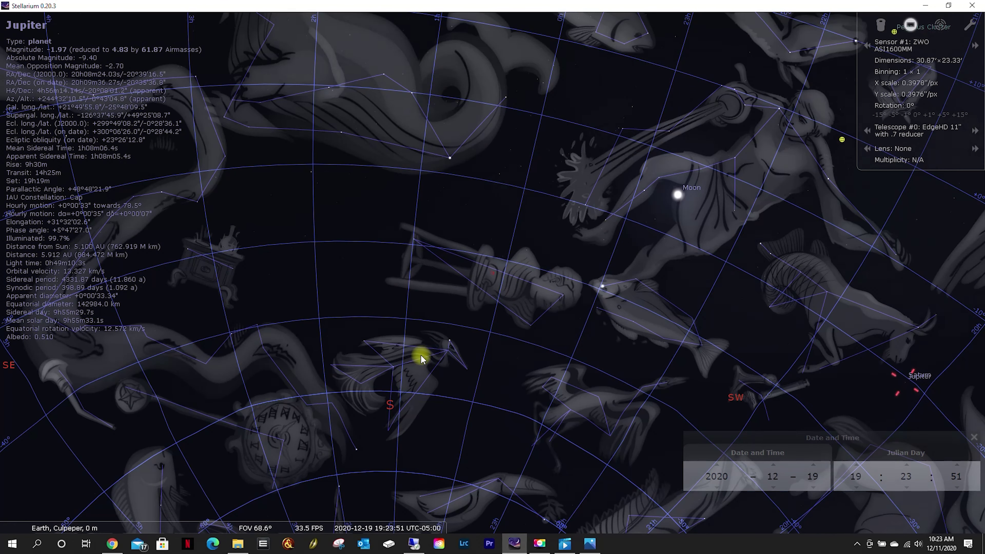